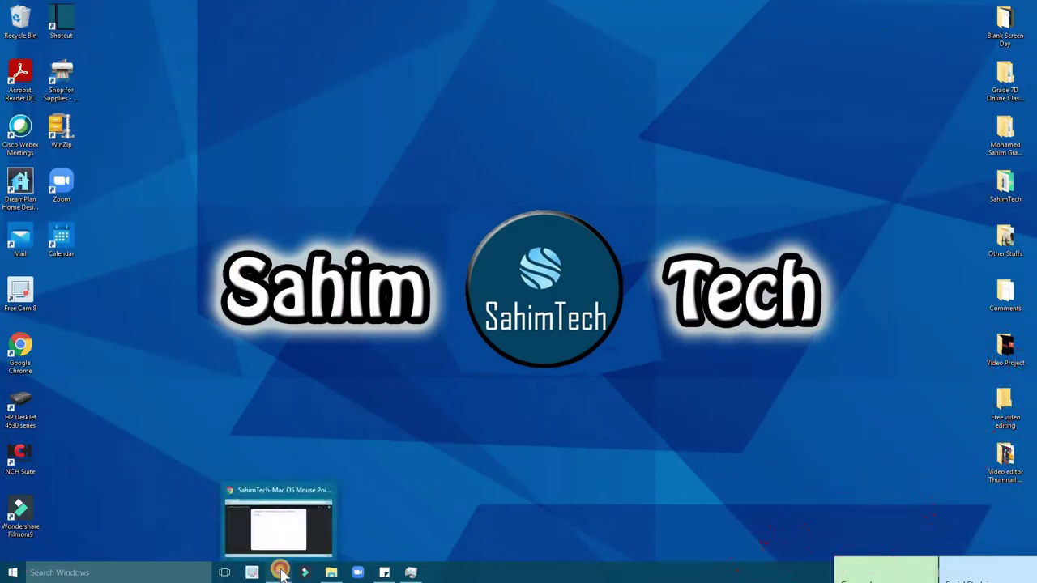
Restore the Chrome window showing the Google Drive zip preview from the taskbar.
click(277, 573)
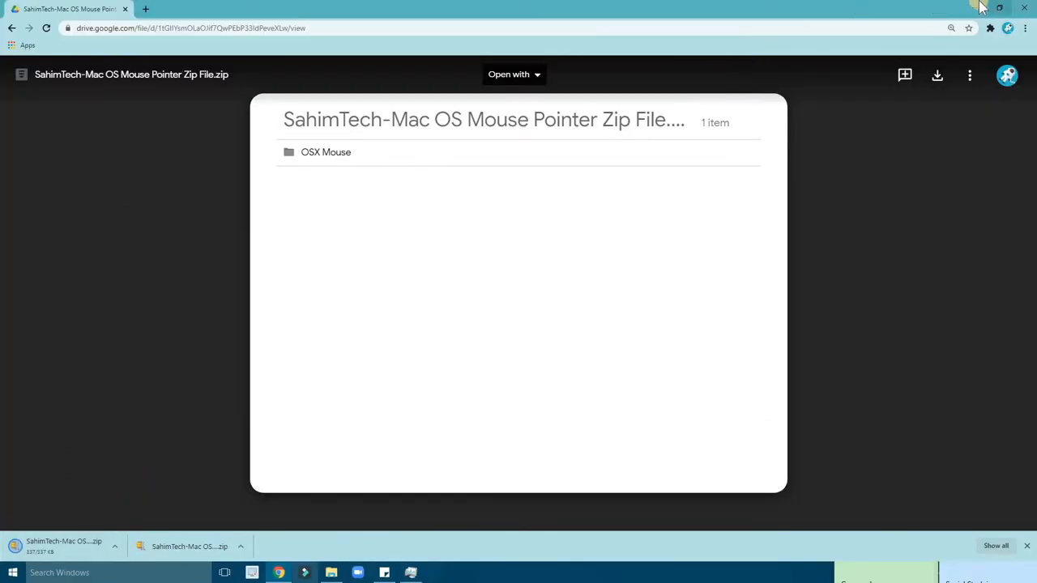
In File Explorer's Downloads folder, delete the duplicate mouse pointer zip ending in (1).
click(978, 8)
right_click(439, 250)
click(468, 283)
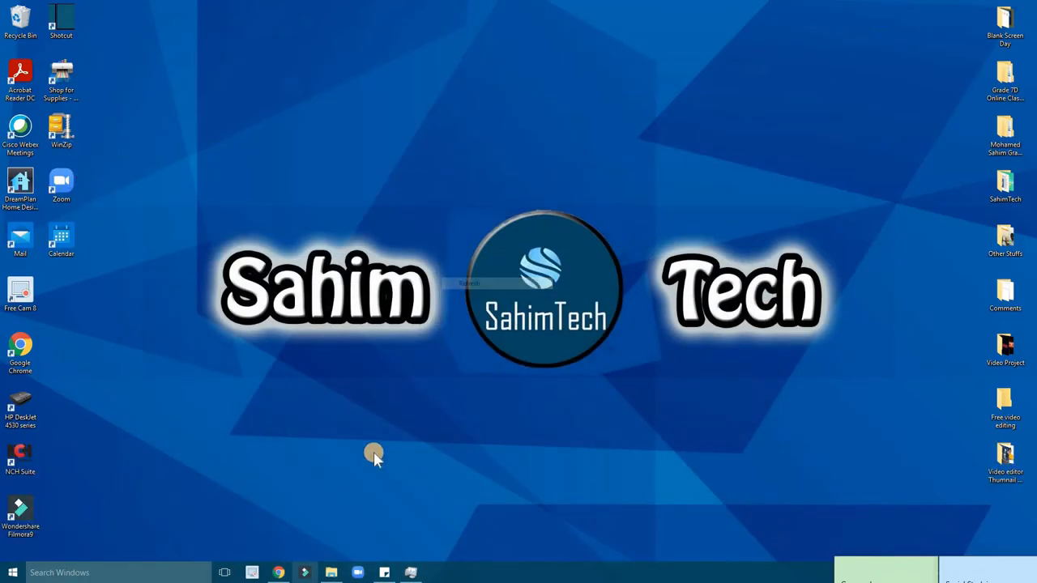
click(333, 574)
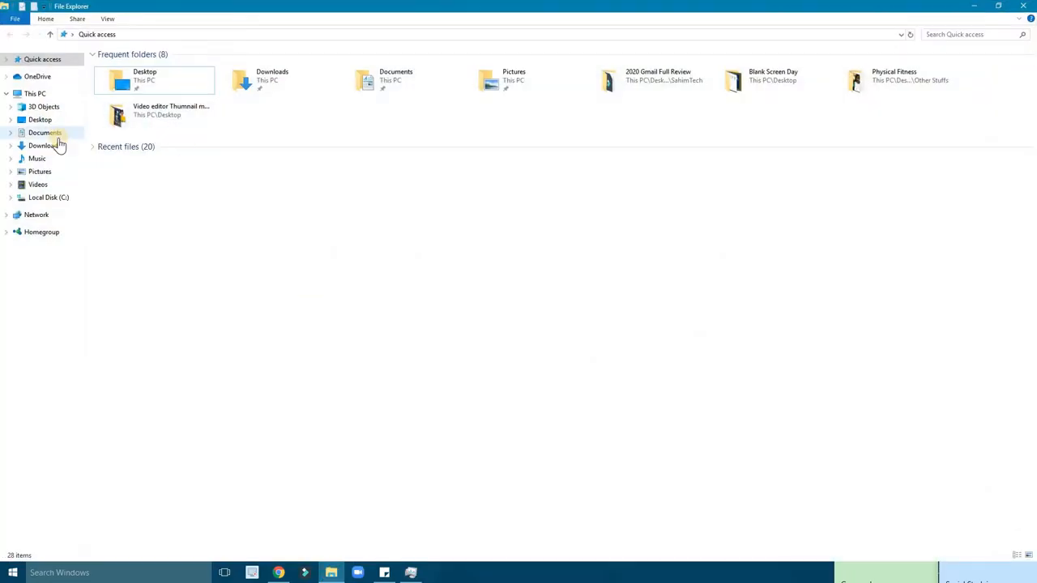
click(44, 146)
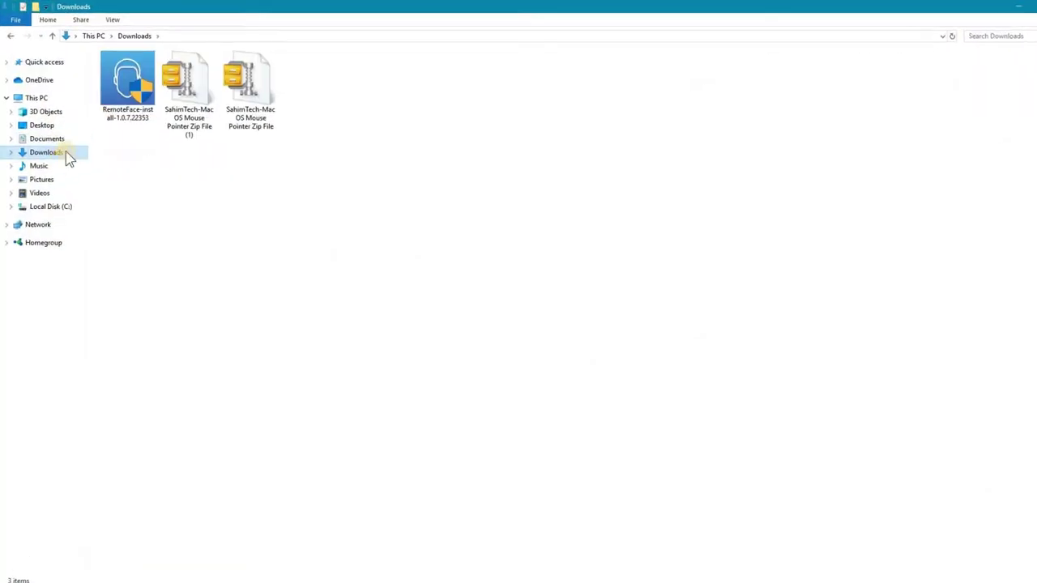
click(201, 114)
key(Delete)
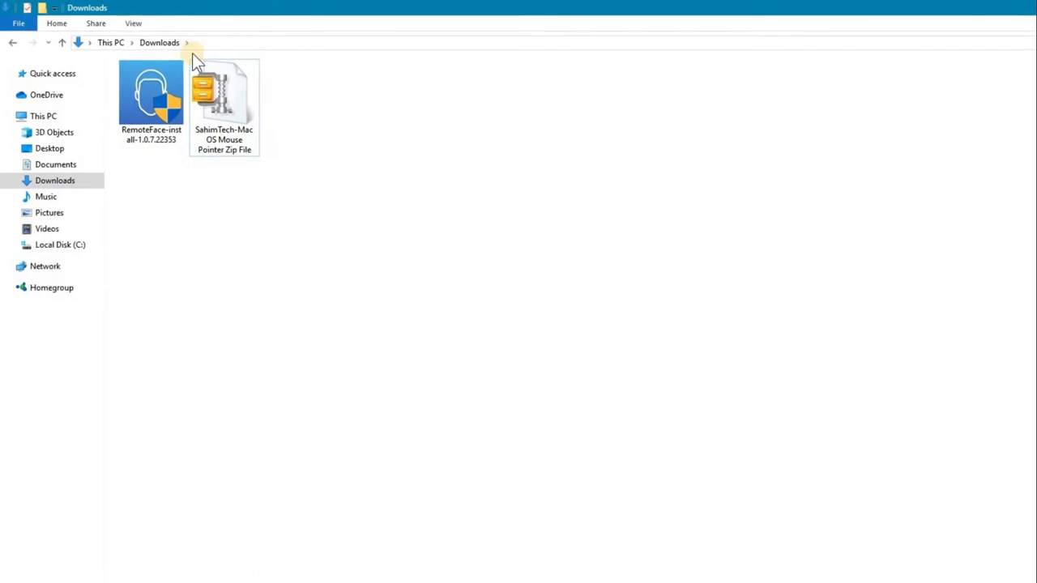
Extract the mouse pointer zip into Downloads with WinZip, producing the OSX Mouse folder.
click(223, 97)
right_click(205, 104)
key(Escape)
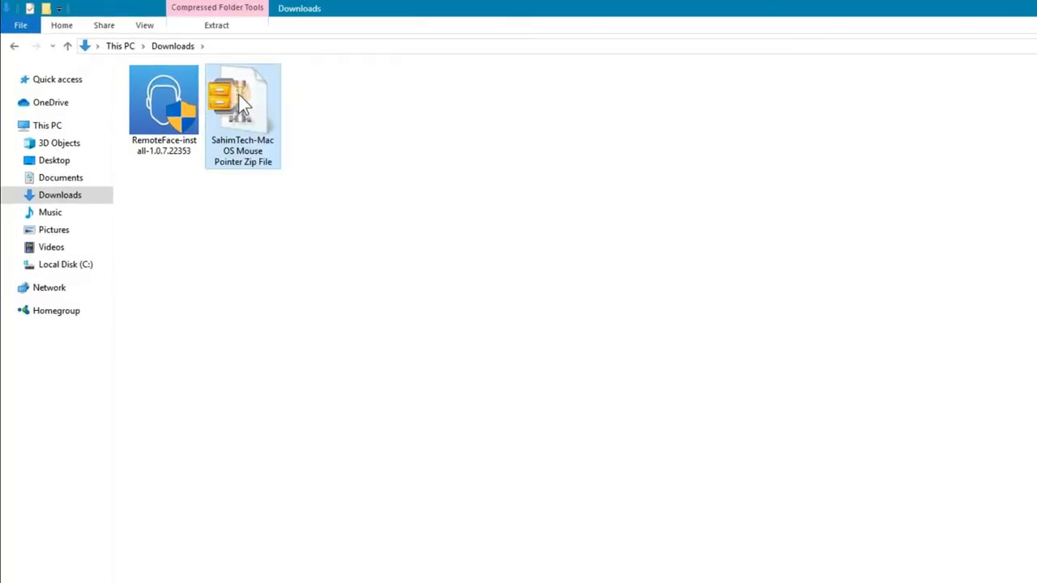
right_click(238, 94)
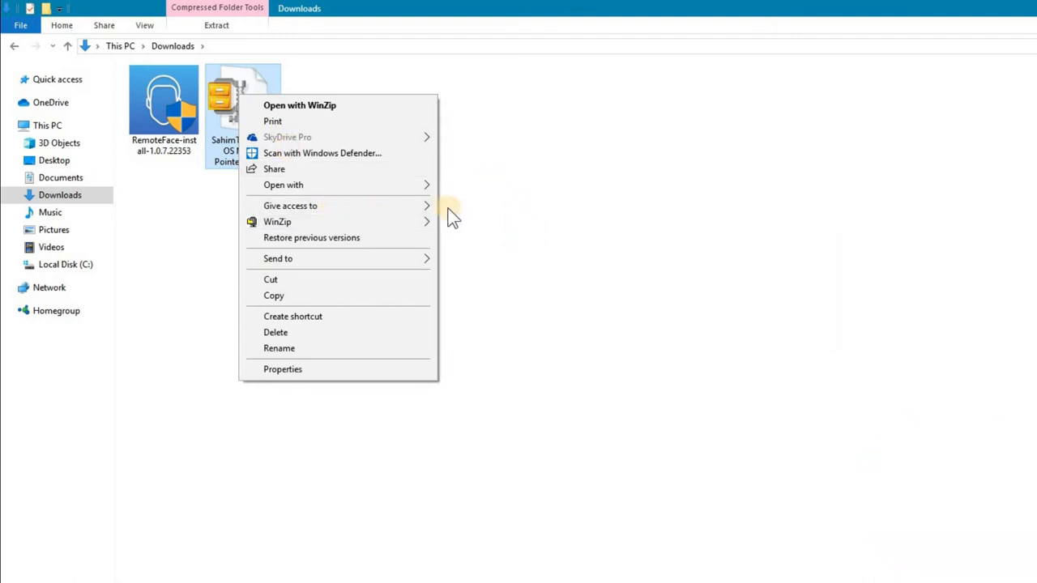
mouse_move(276, 221)
click(512, 241)
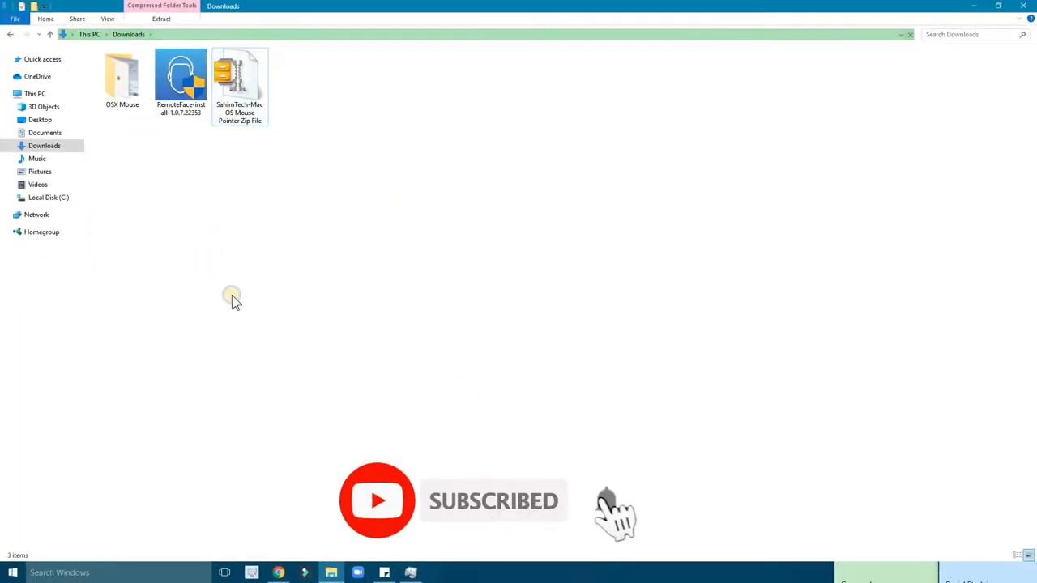
right_click(232, 294)
click(243, 284)
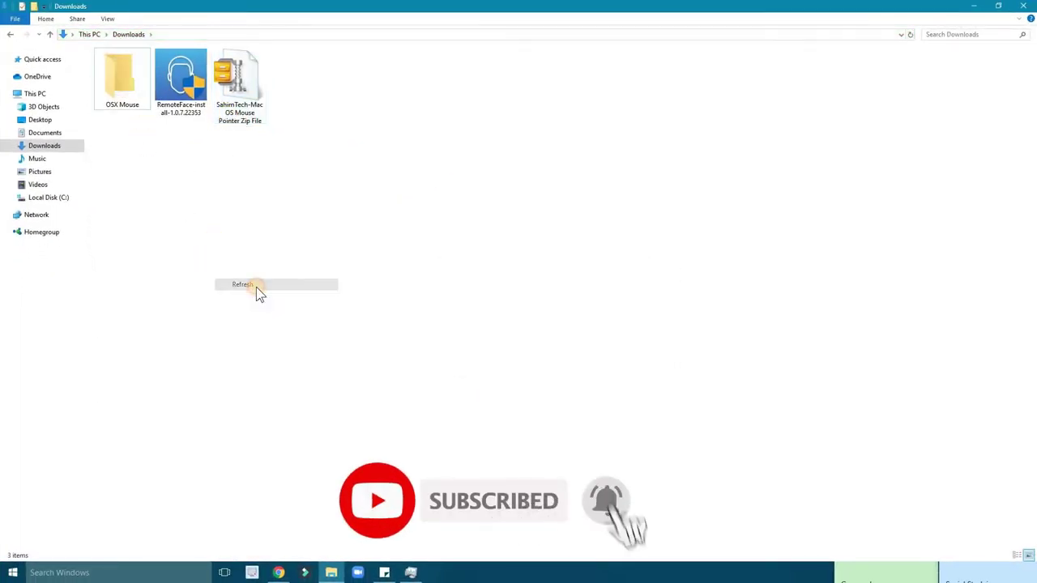
Run the Install setup file inside the OSX Mouse folder, confirming the Security Warning.
double_click(117, 83)
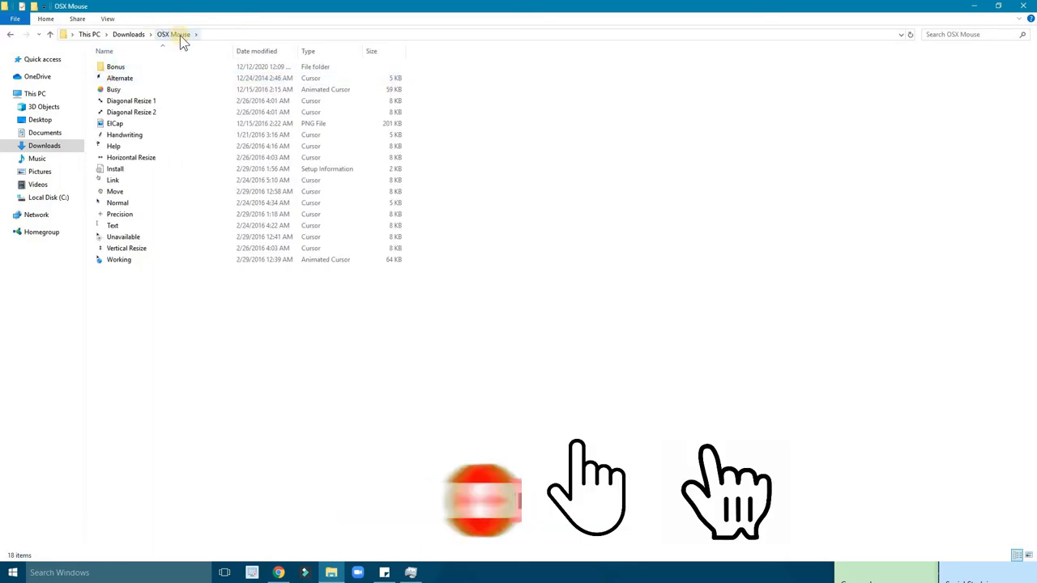
right_click(132, 169)
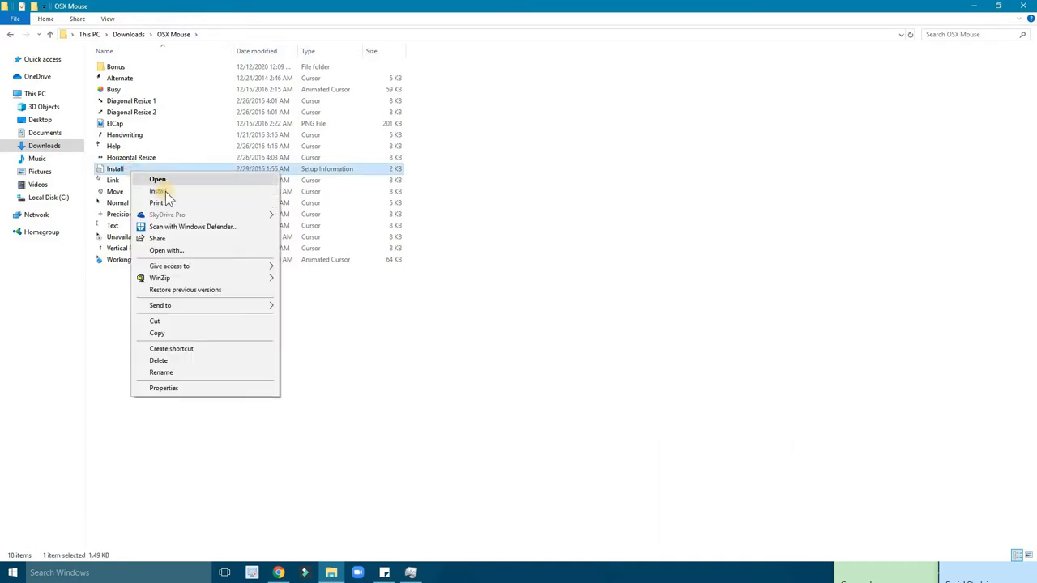
click(165, 191)
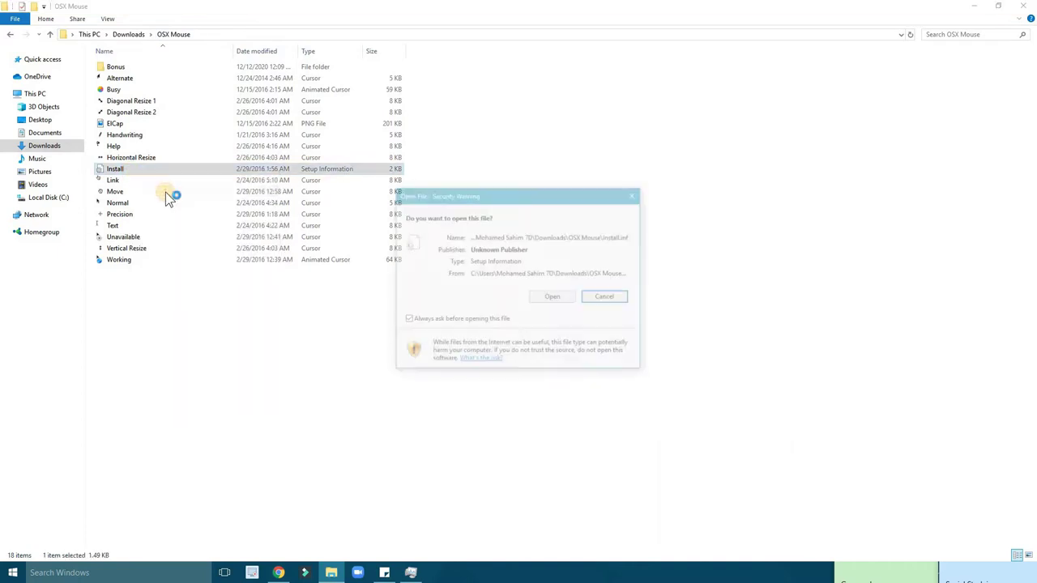
click(561, 300)
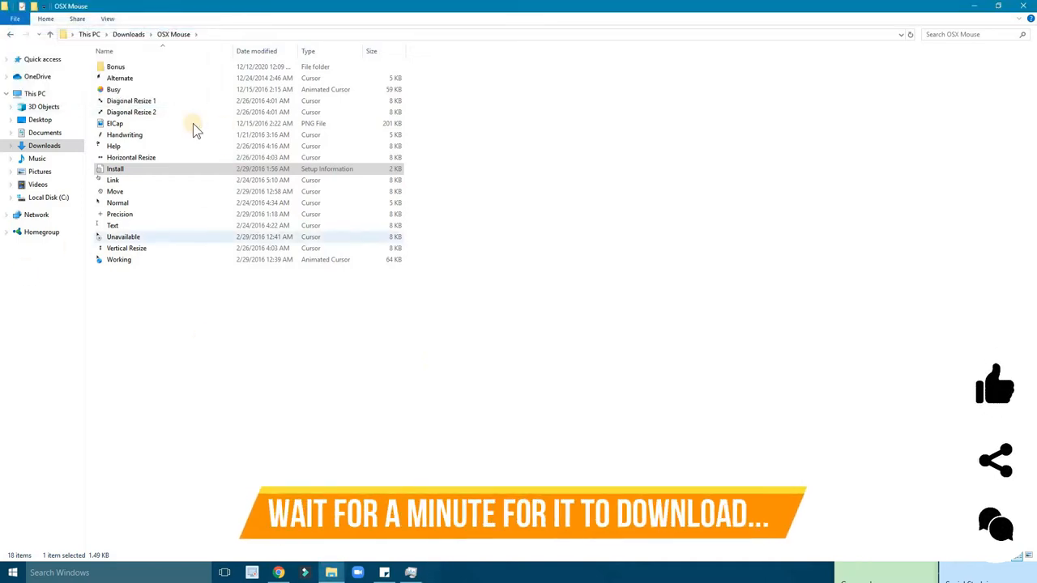
right_click(549, 212)
click(595, 228)
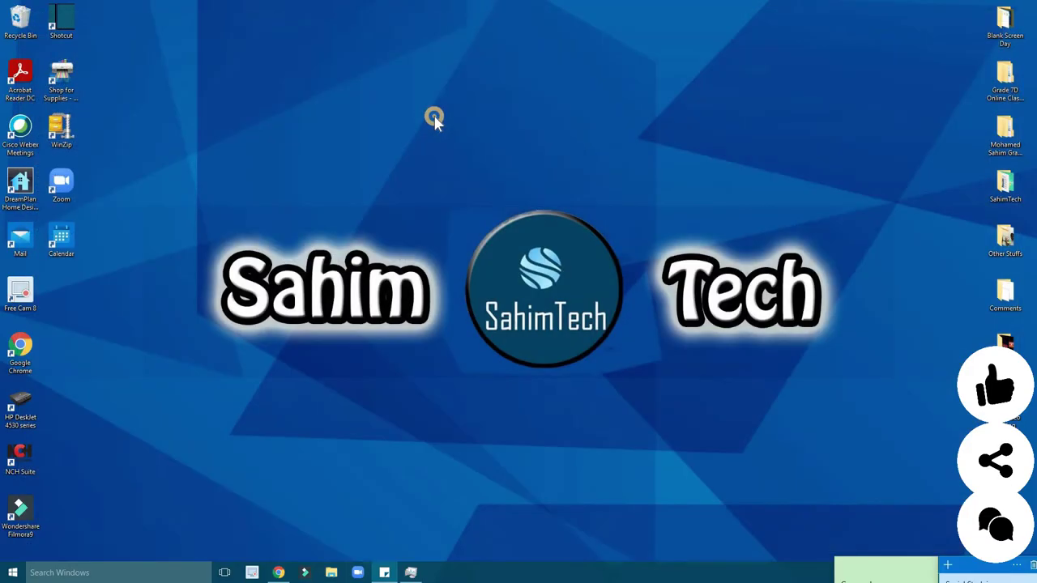
From desktop Personalize settings, reach Mouse Properties via the mouse pointer display and speed link.
right_click(435, 115)
click(480, 148)
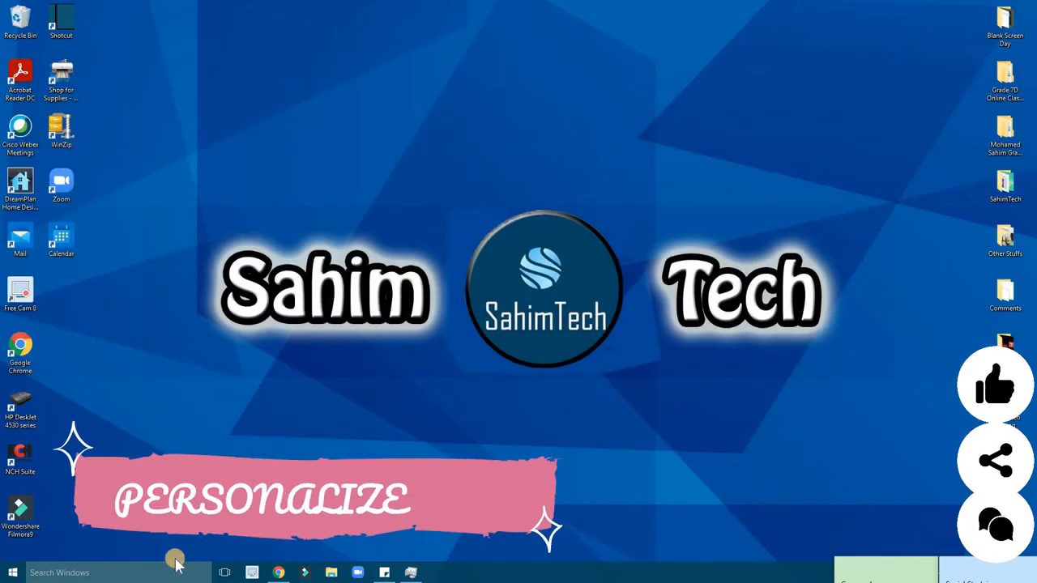
right_click(414, 174)
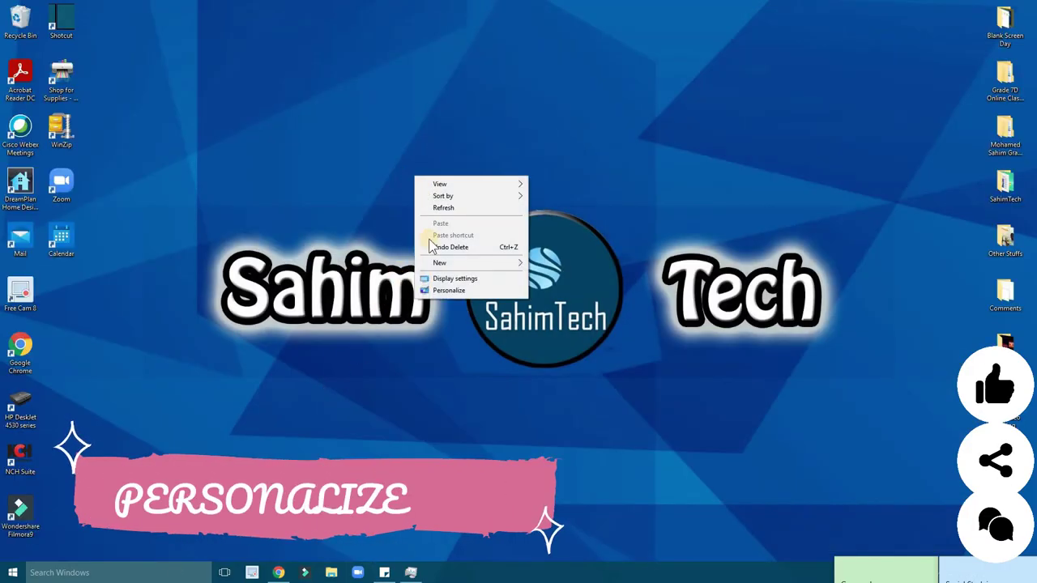
click(468, 293)
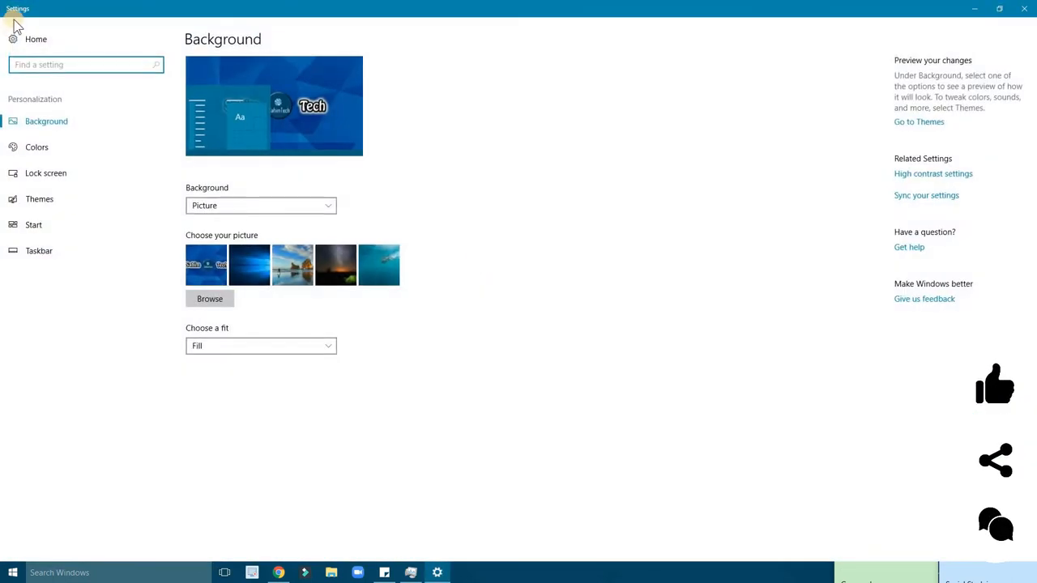
text(m)
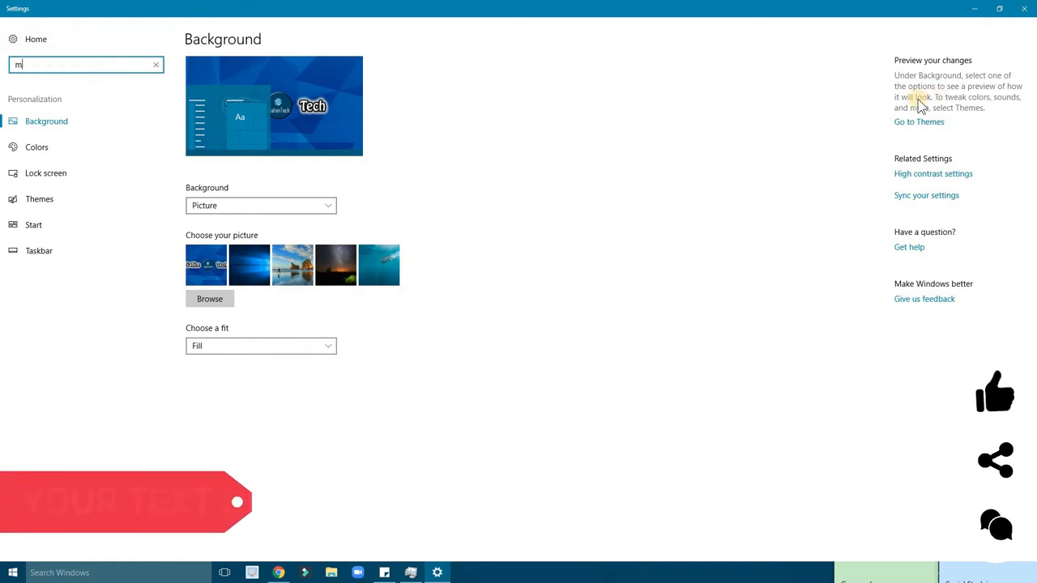
text(ouse)
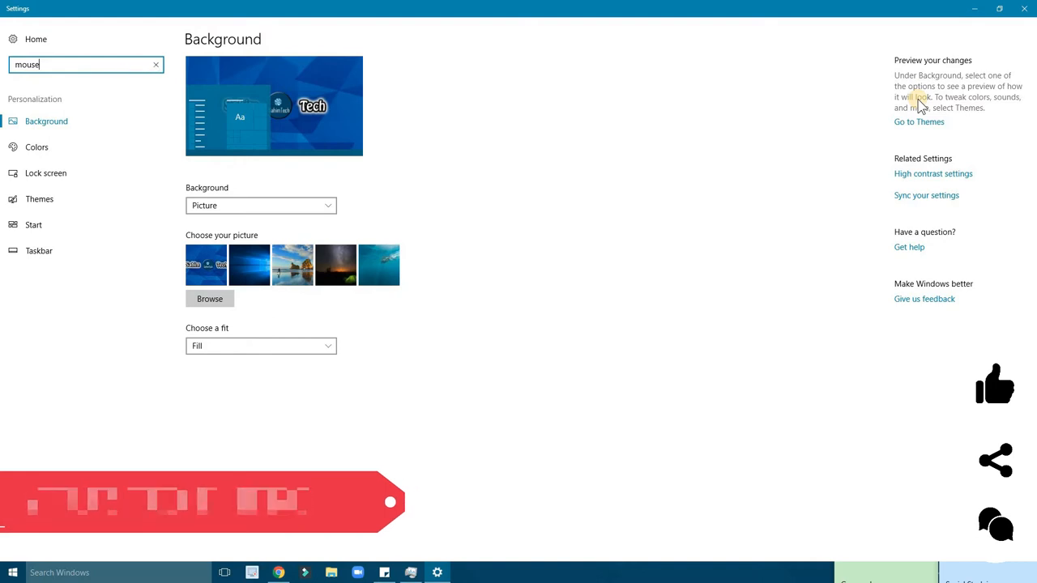
text( pointer)
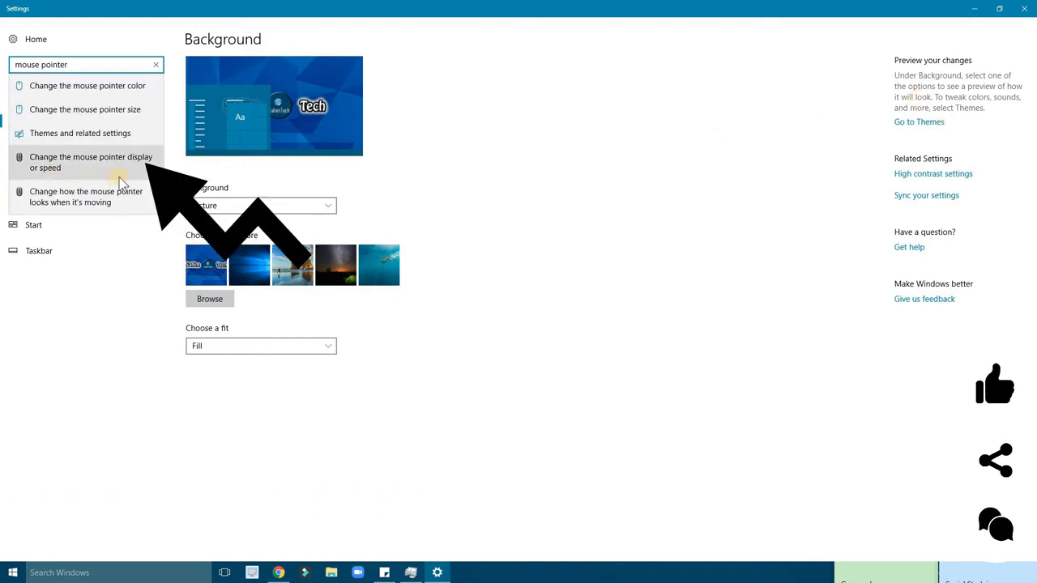
click(82, 166)
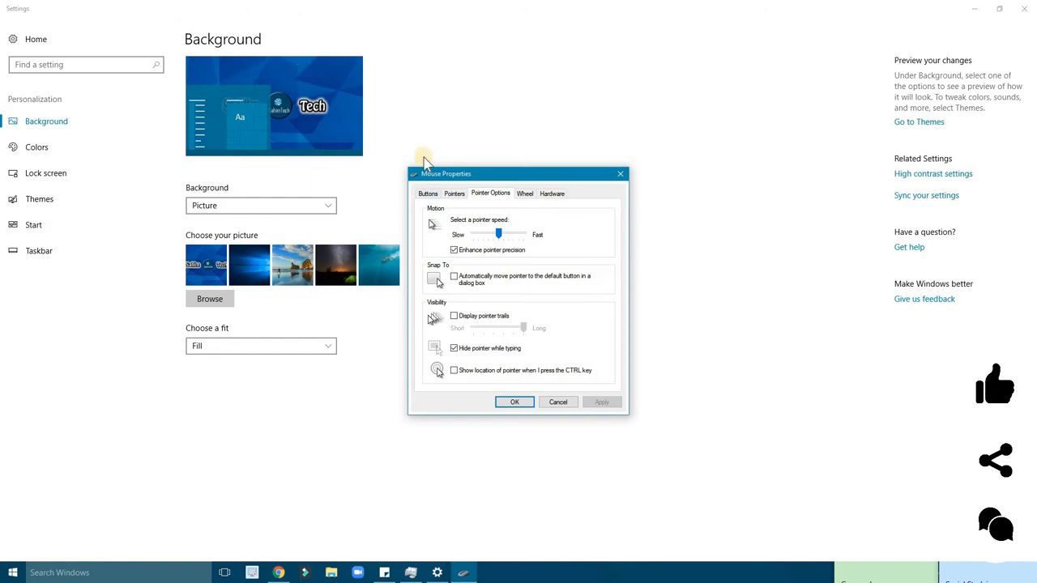
On the Pointers tab, choose the Windows Black (large) scheme and select the Normal Select role.
drag(452, 173, 368, 151)
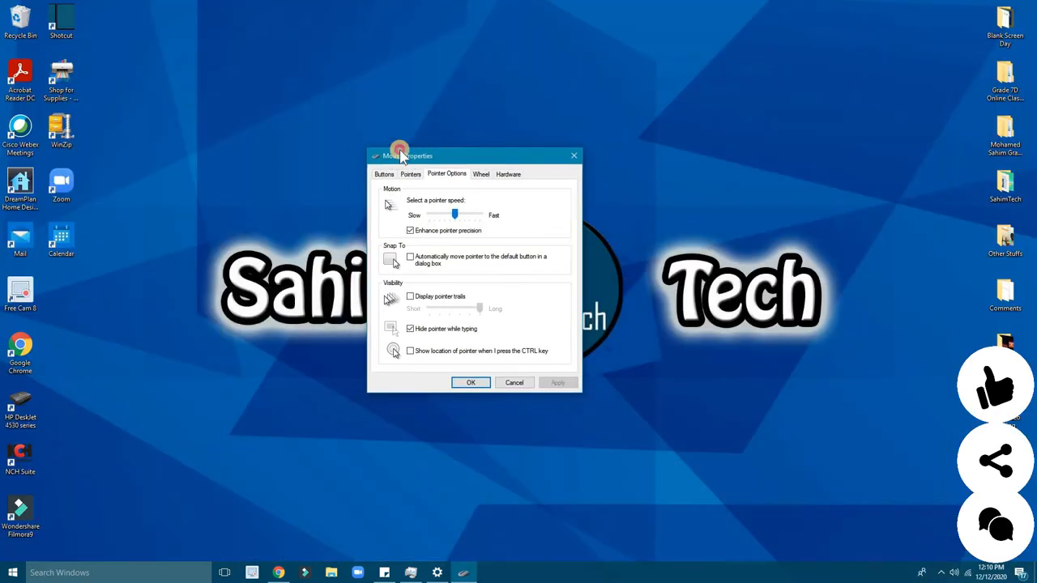
click(370, 170)
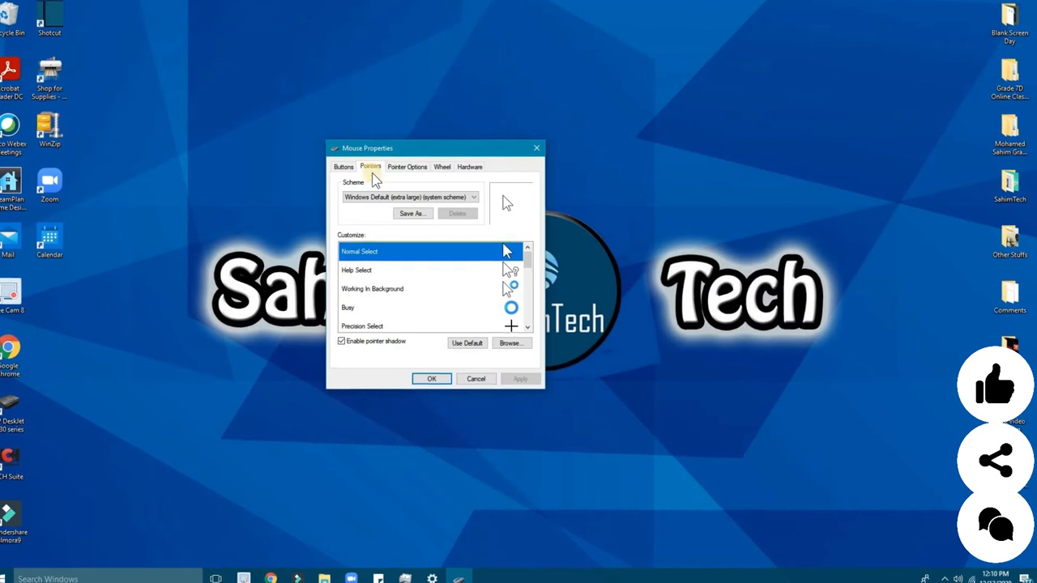
click(413, 199)
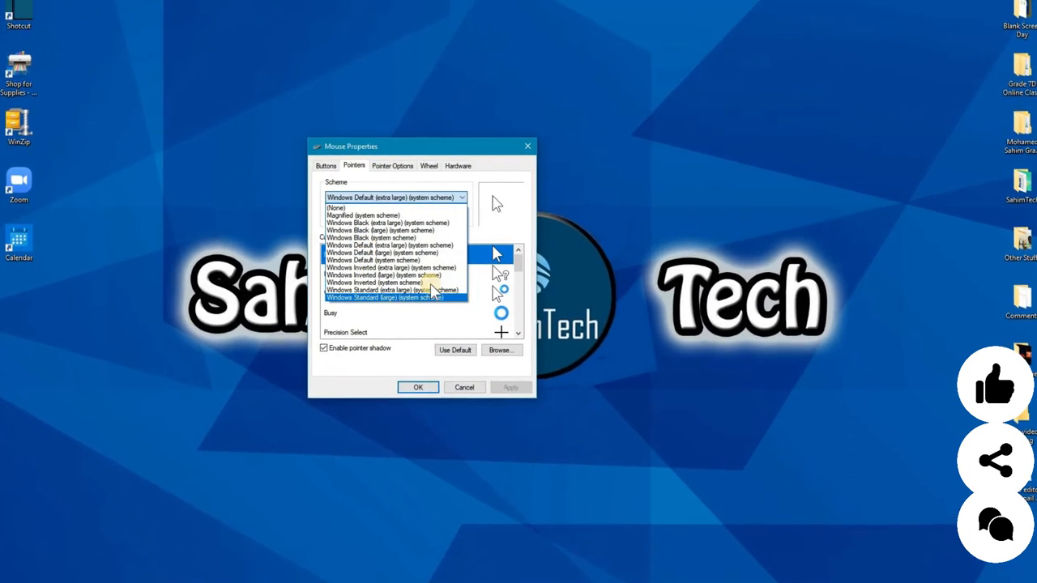
click(389, 199)
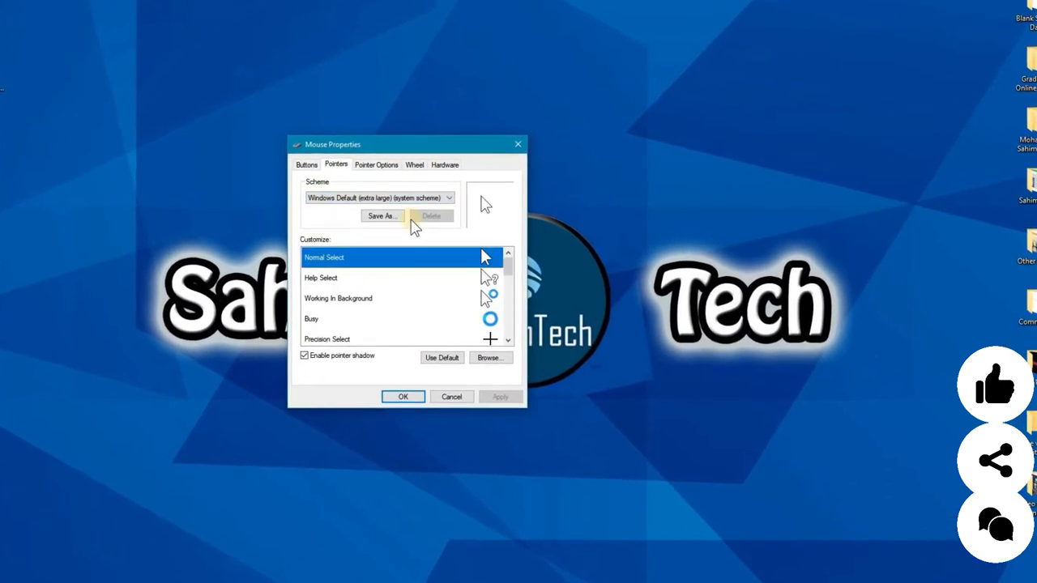
click(381, 198)
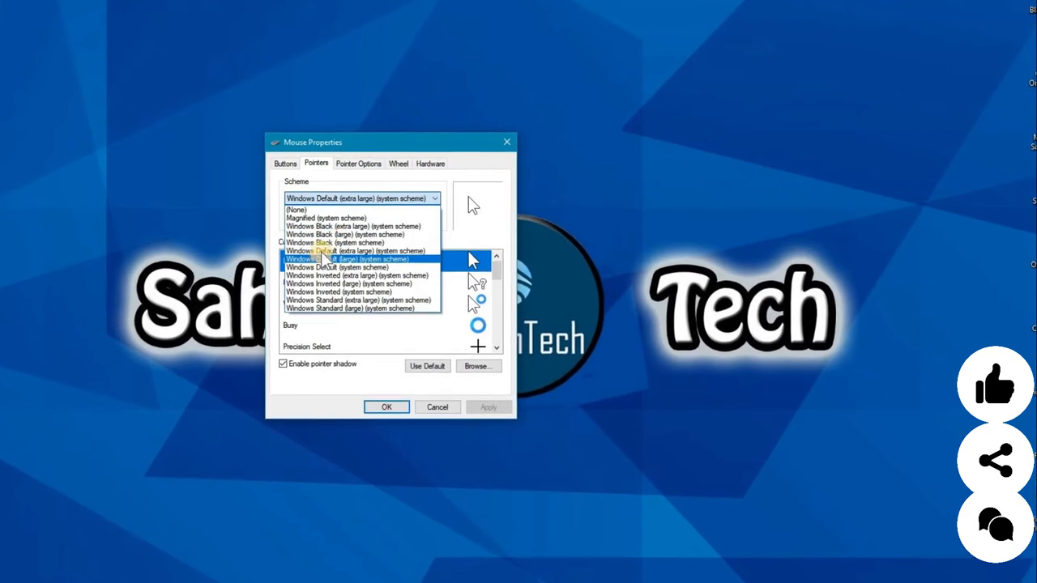
click(344, 236)
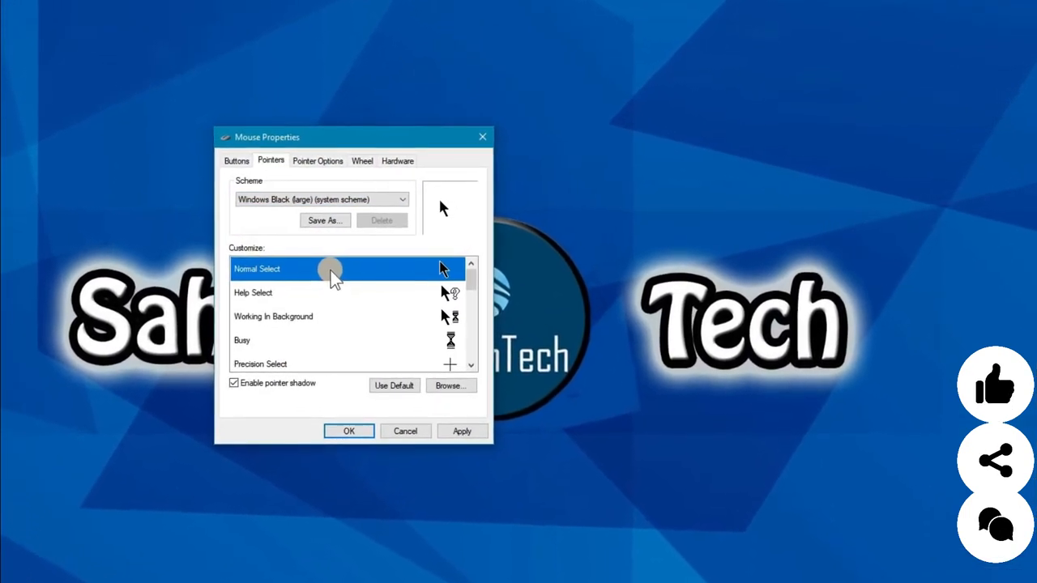
click(332, 294)
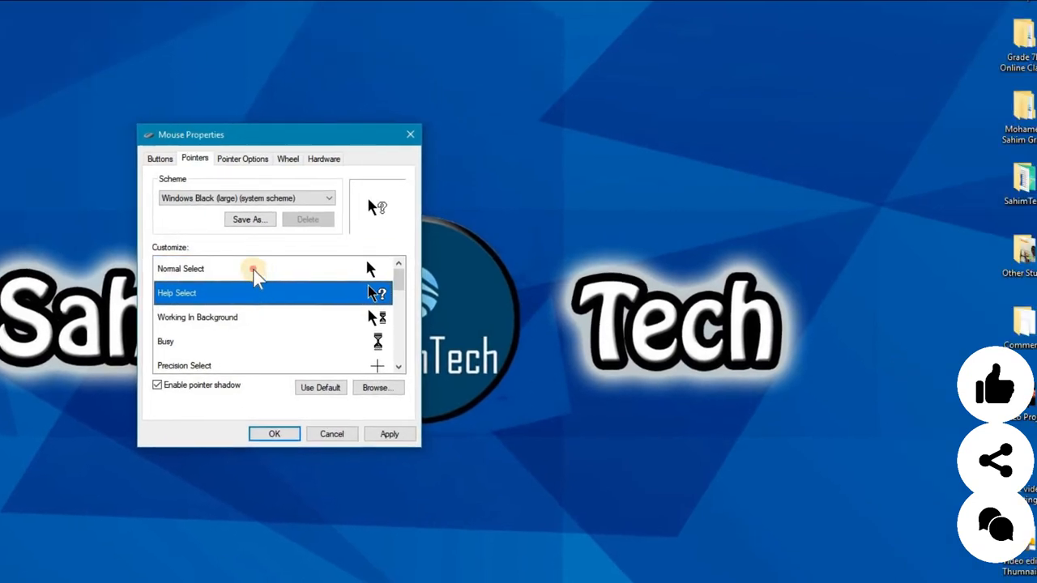
click(258, 268)
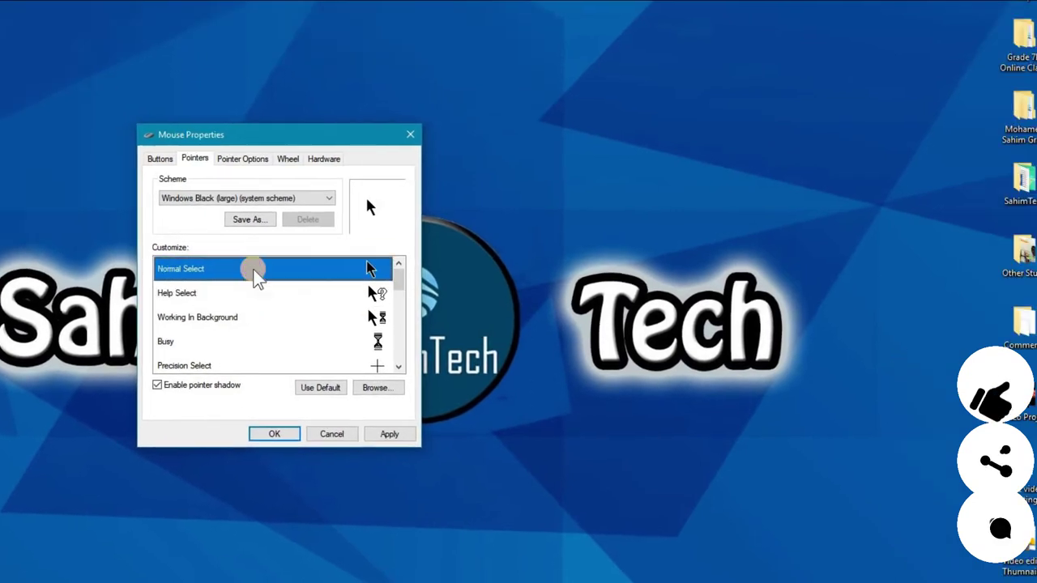
Assign the El Capitan Normal cursor file to the Normal Select role.
click(381, 388)
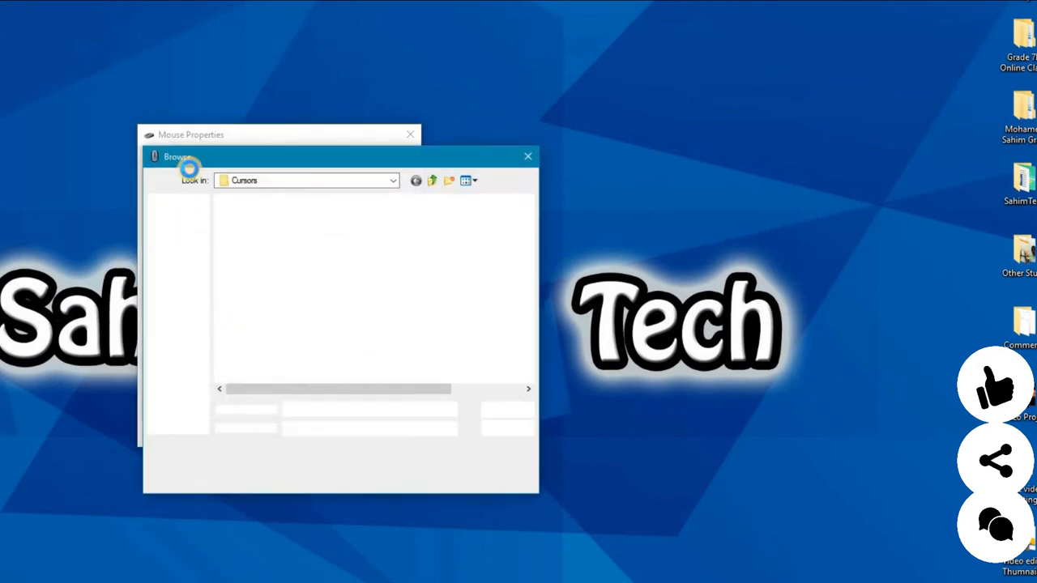
drag(233, 161, 68, 194)
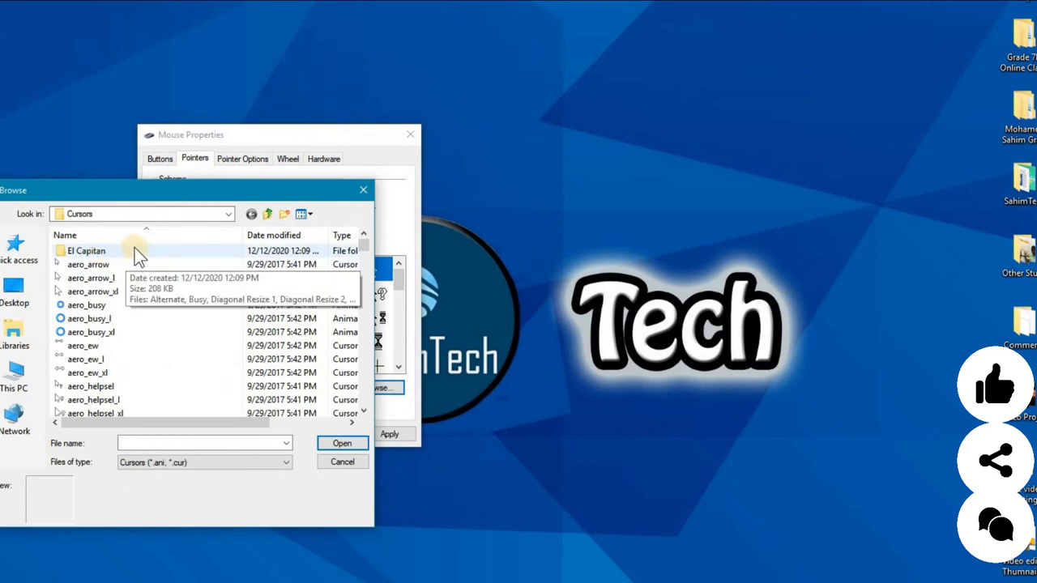
double_click(125, 255)
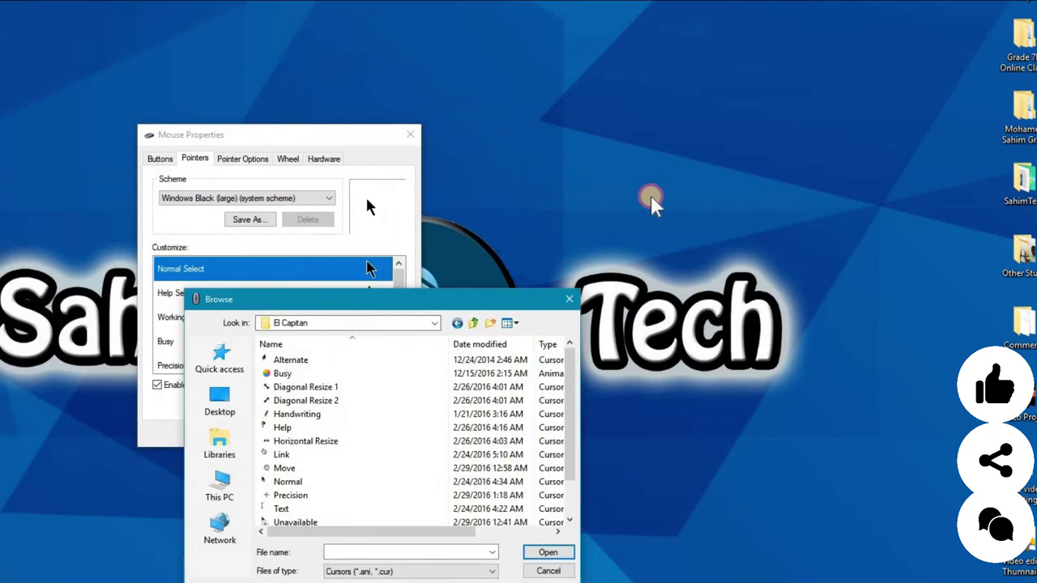
drag(115, 186, 583, 128)
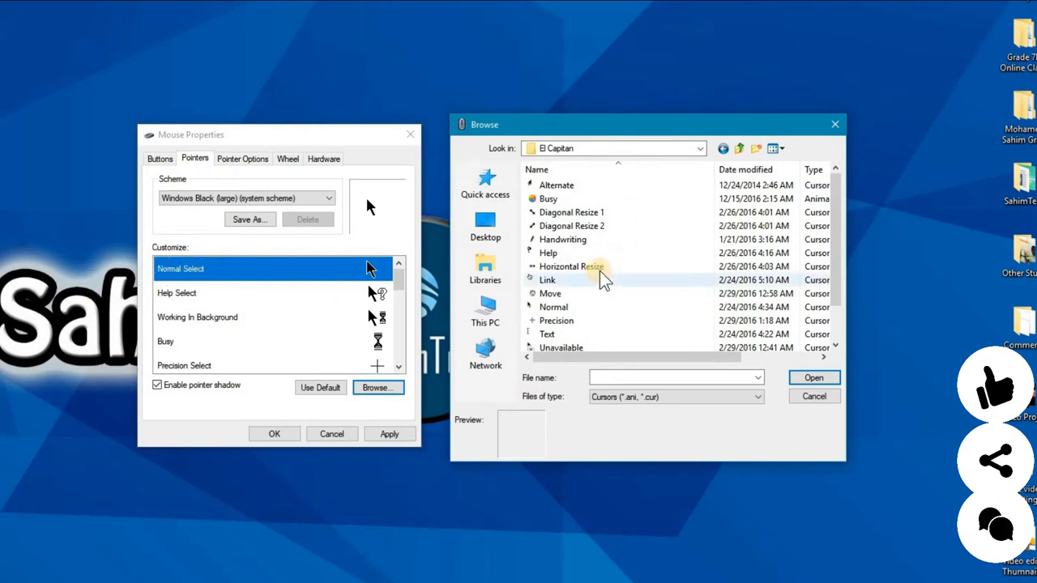
scroll(603, 280, down, 1)
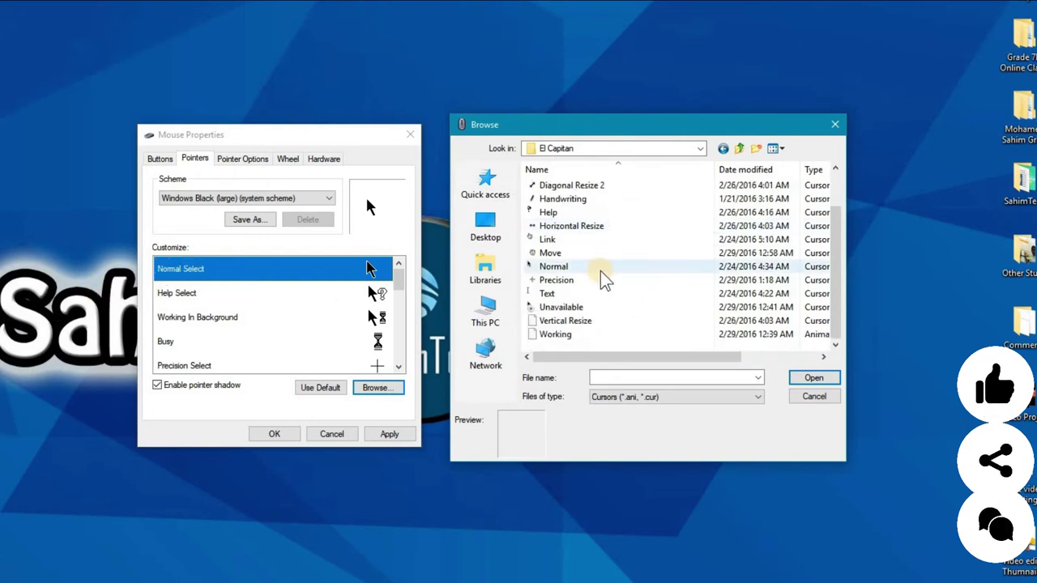
click(554, 267)
click(813, 378)
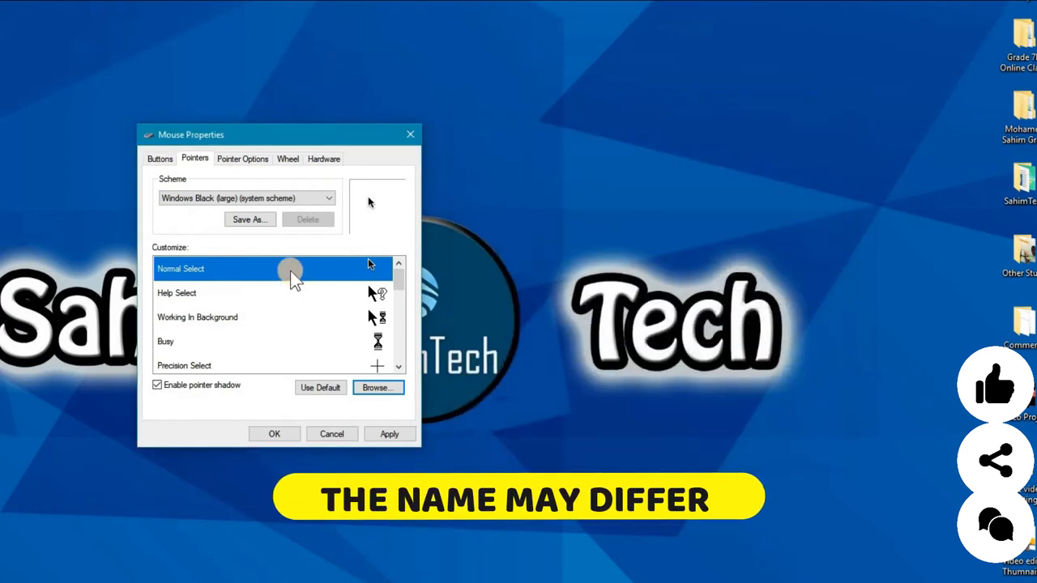
Assign the El Capitan Help and Working cursors to Help Select and Working In Background.
click(344, 295)
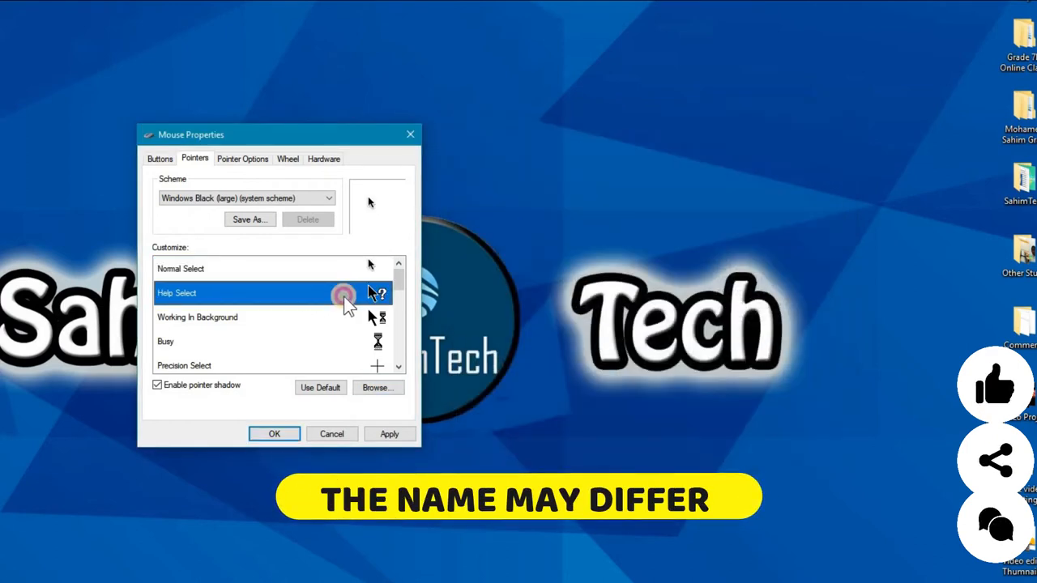
click(380, 388)
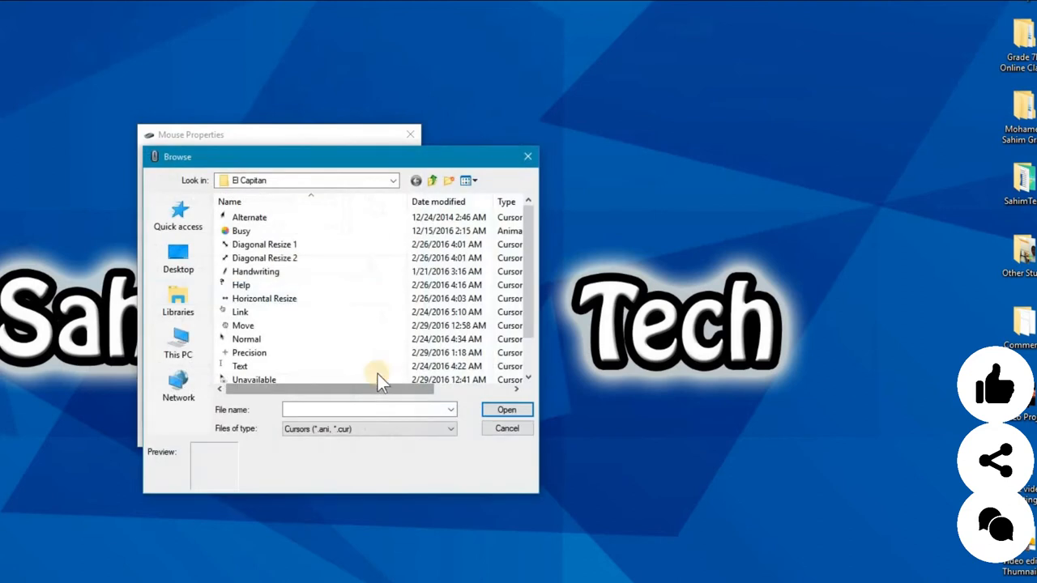
click(240, 285)
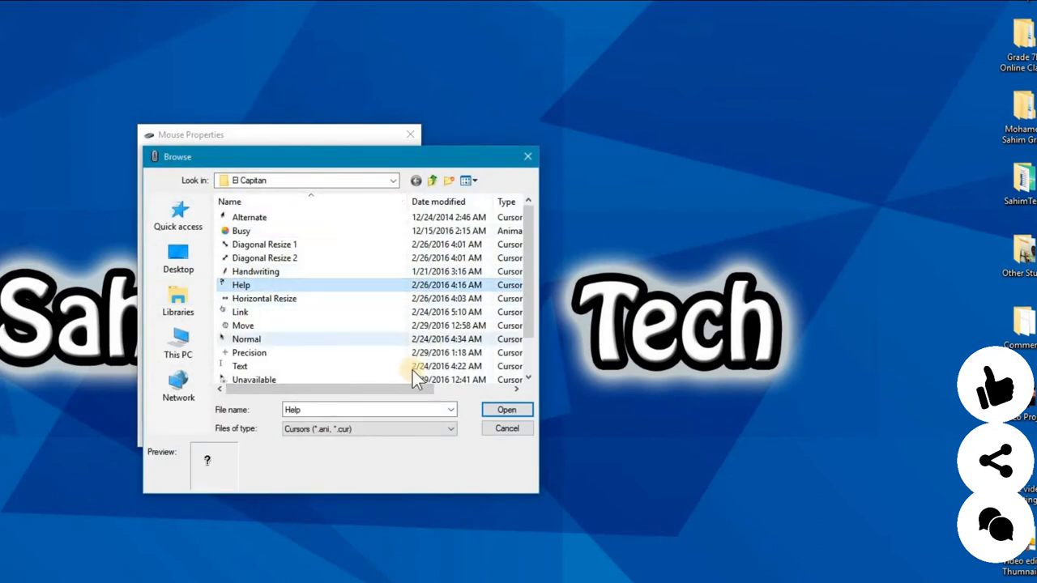
click(506, 410)
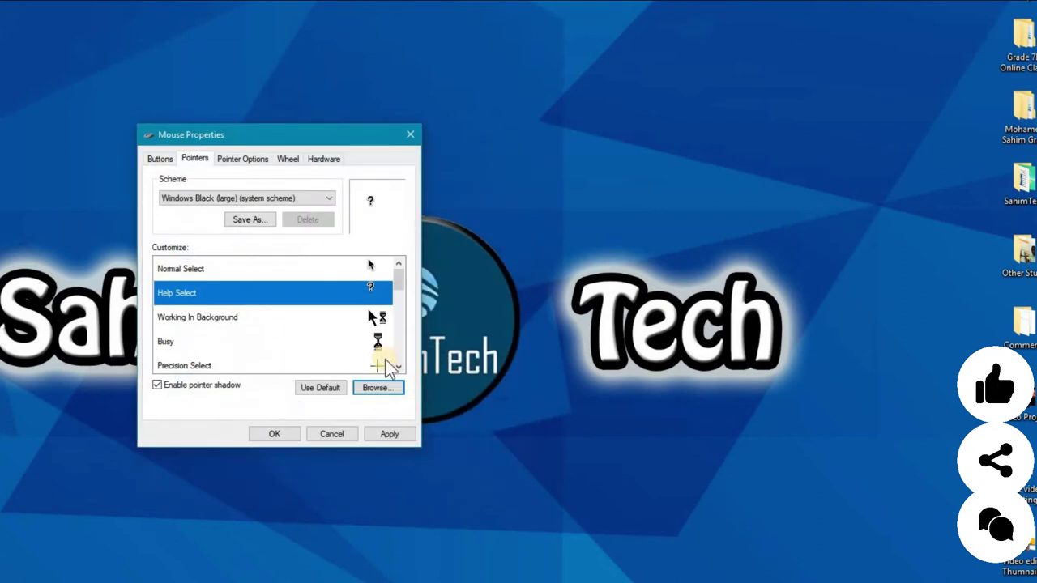
click(222, 320)
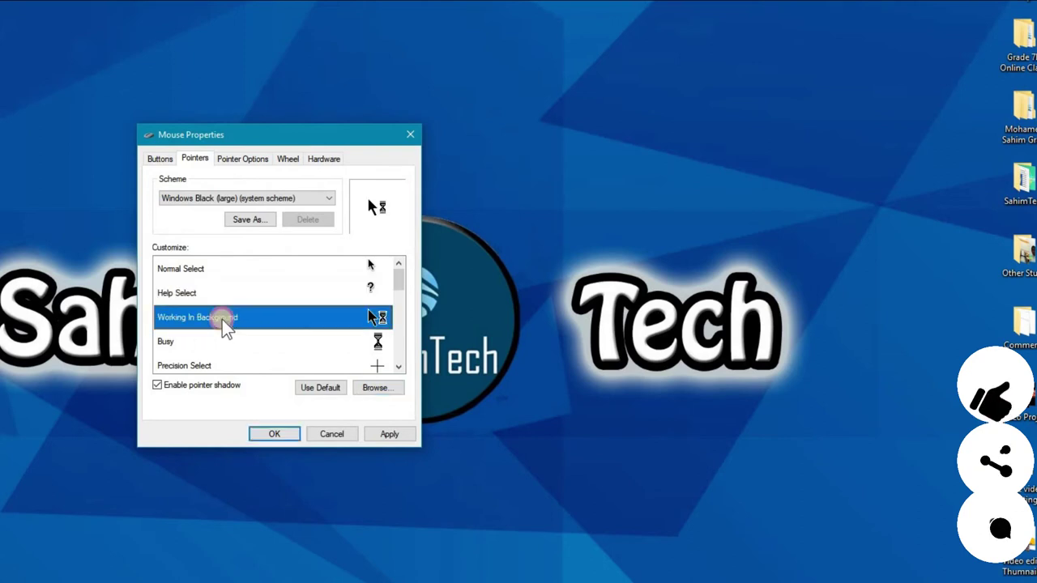
click(383, 386)
scroll(246, 298, down, 2)
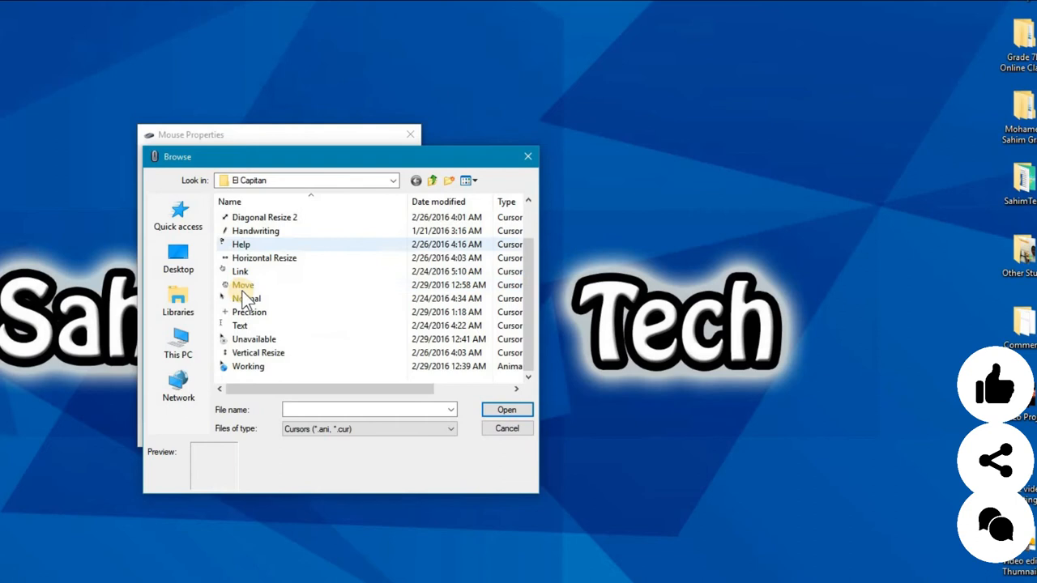
click(248, 367)
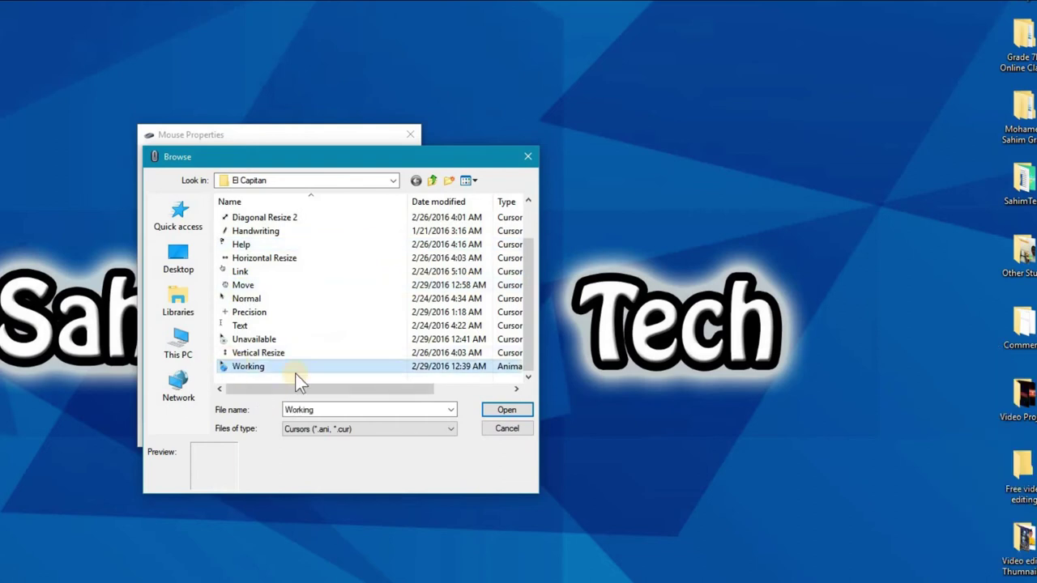
click(509, 411)
scroll(227, 323, down, 3)
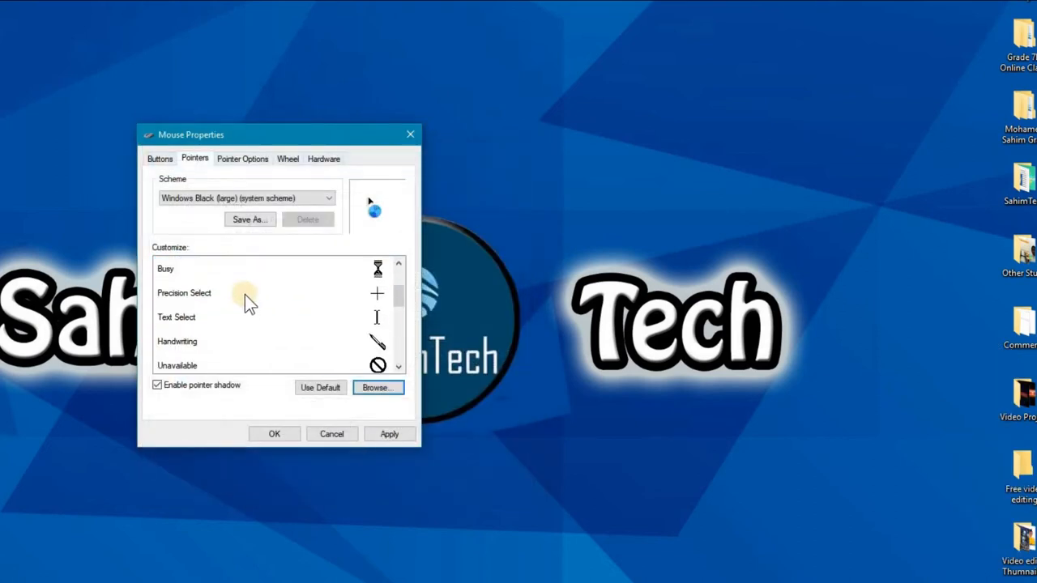
Assign the El Capitan Busy and Precision cursors to the Busy and Precision Select roles.
click(205, 267)
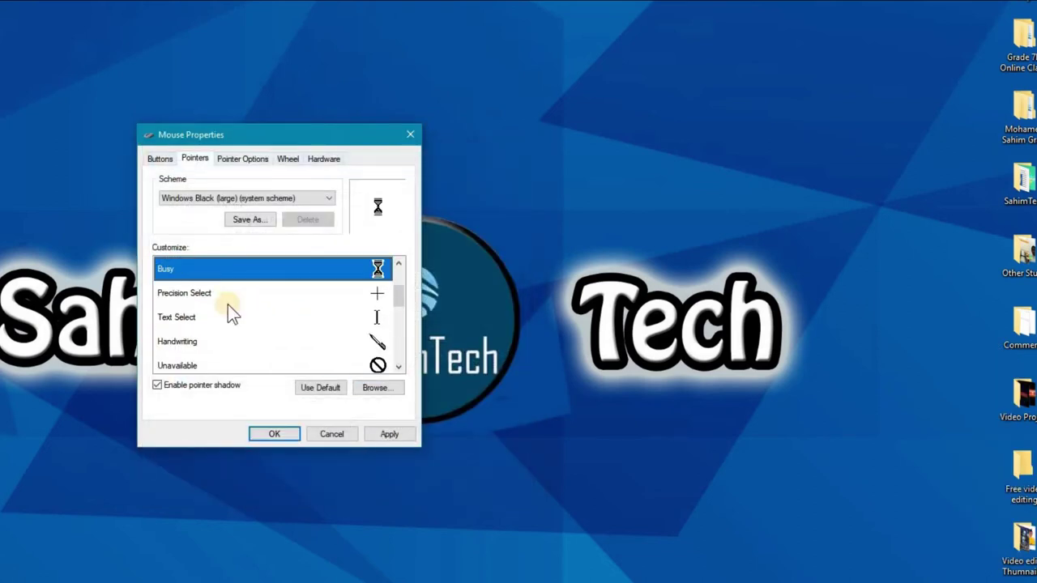
click(384, 392)
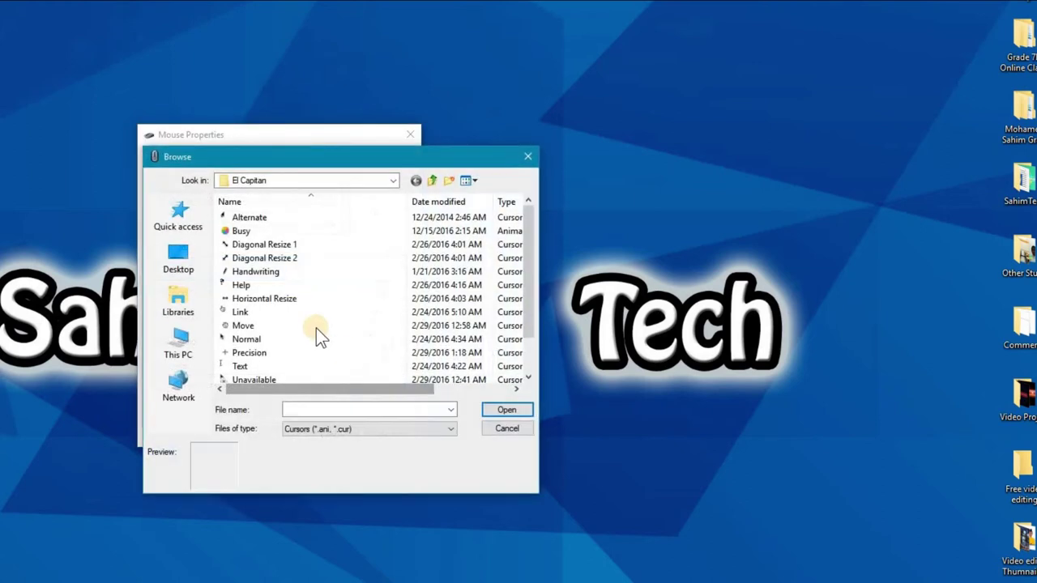
click(251, 233)
click(509, 409)
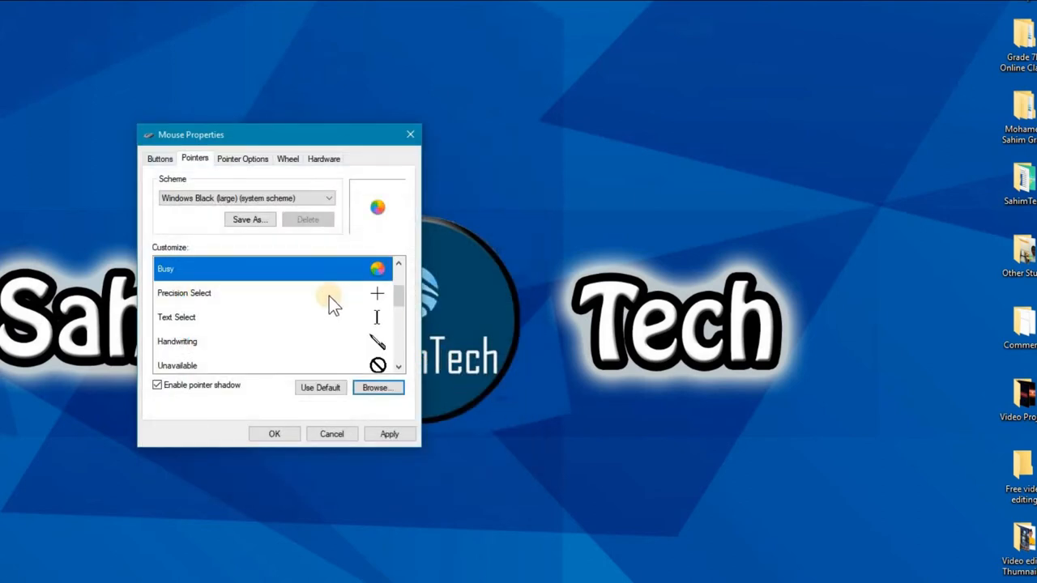
click(267, 293)
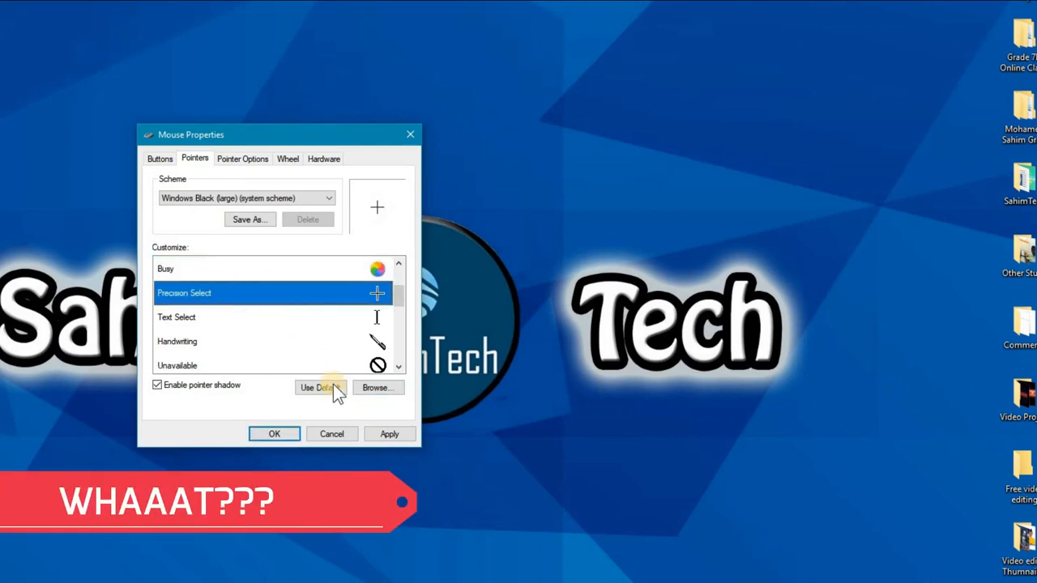
click(377, 388)
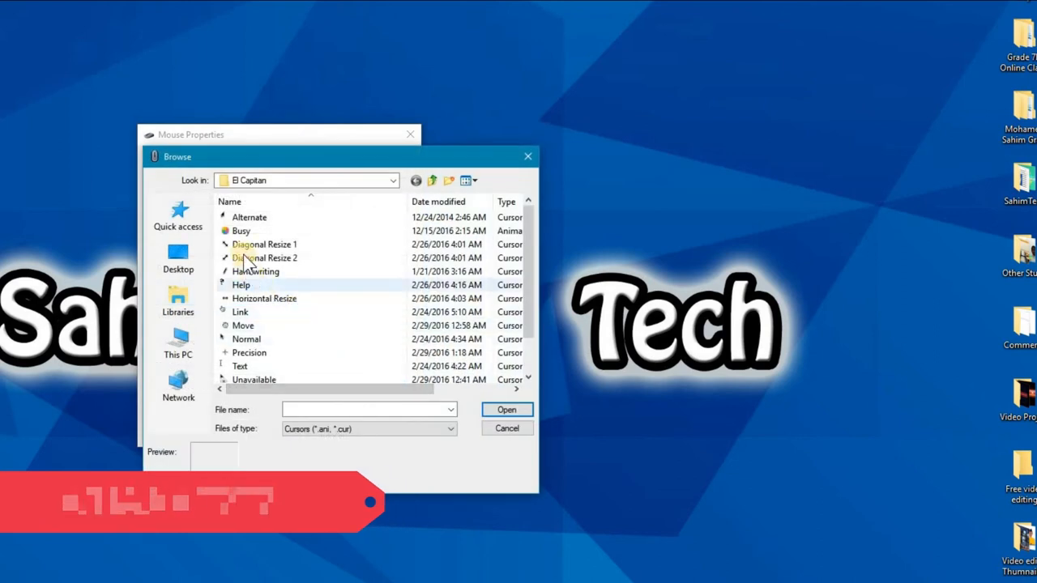
scroll(288, 324, down, 1)
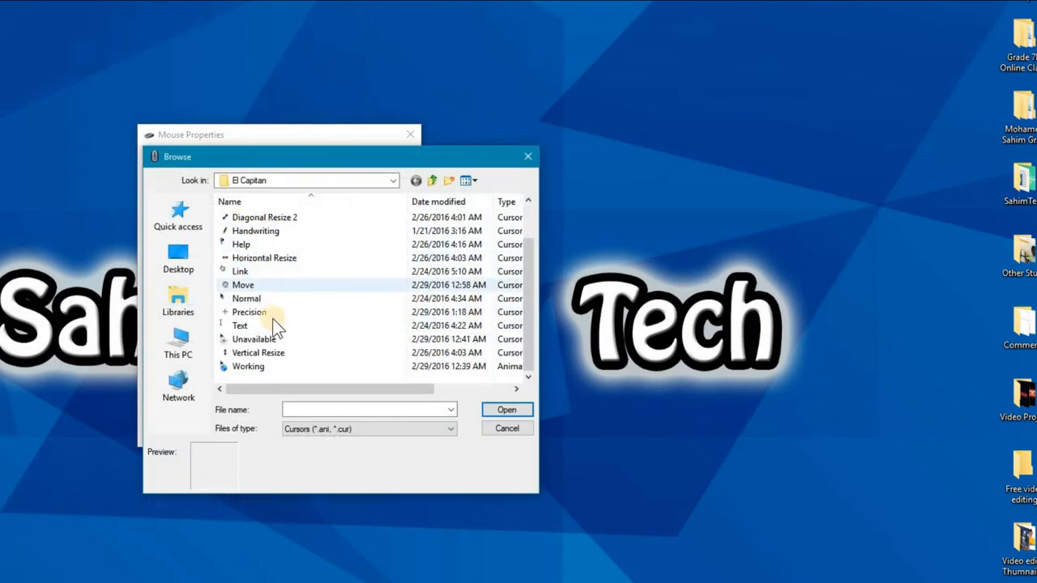
click(250, 312)
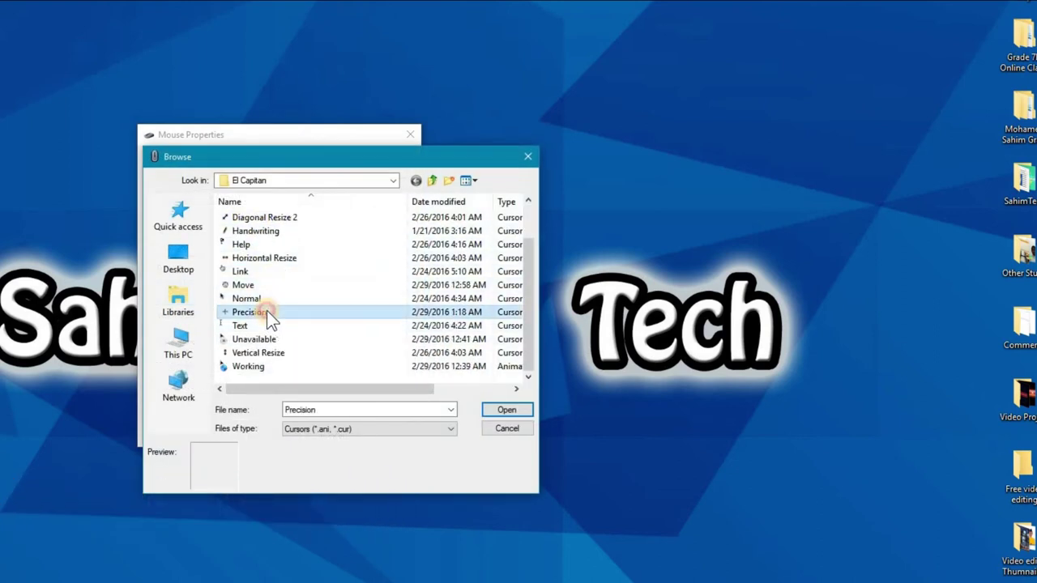
click(523, 406)
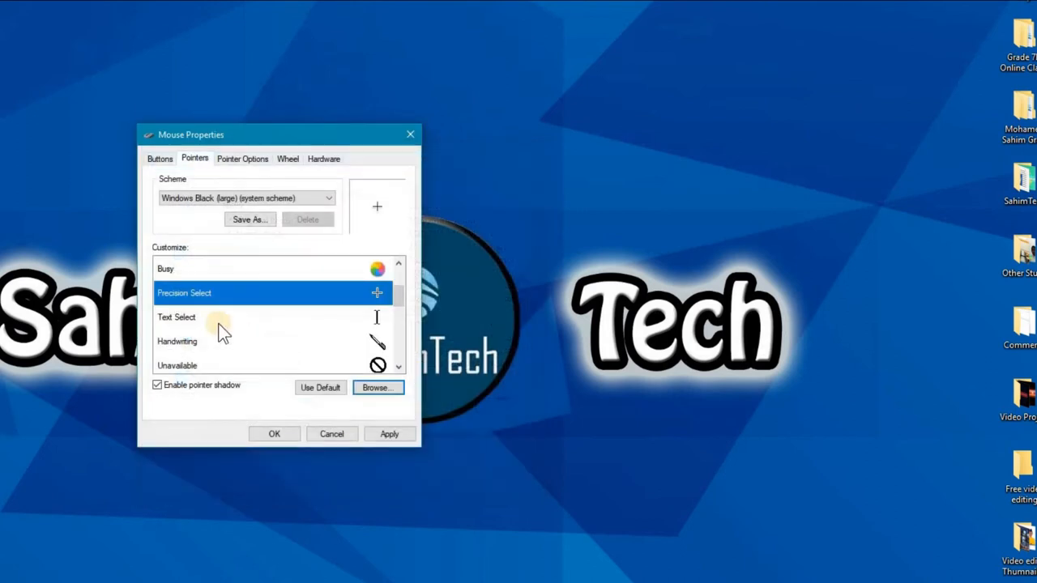
Assign the El Capitan Text cursor to the Text Select role.
click(212, 317)
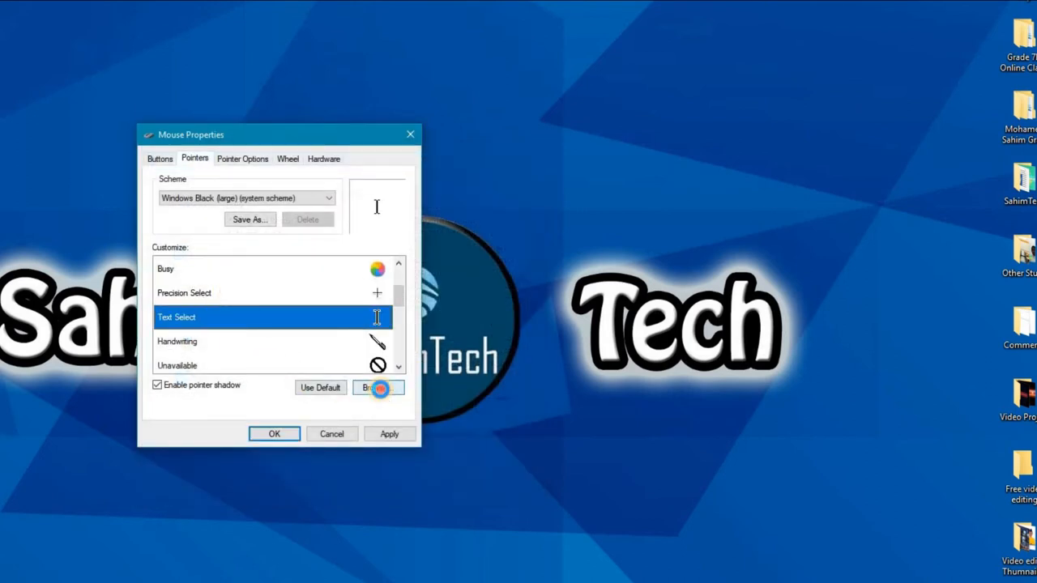
click(379, 388)
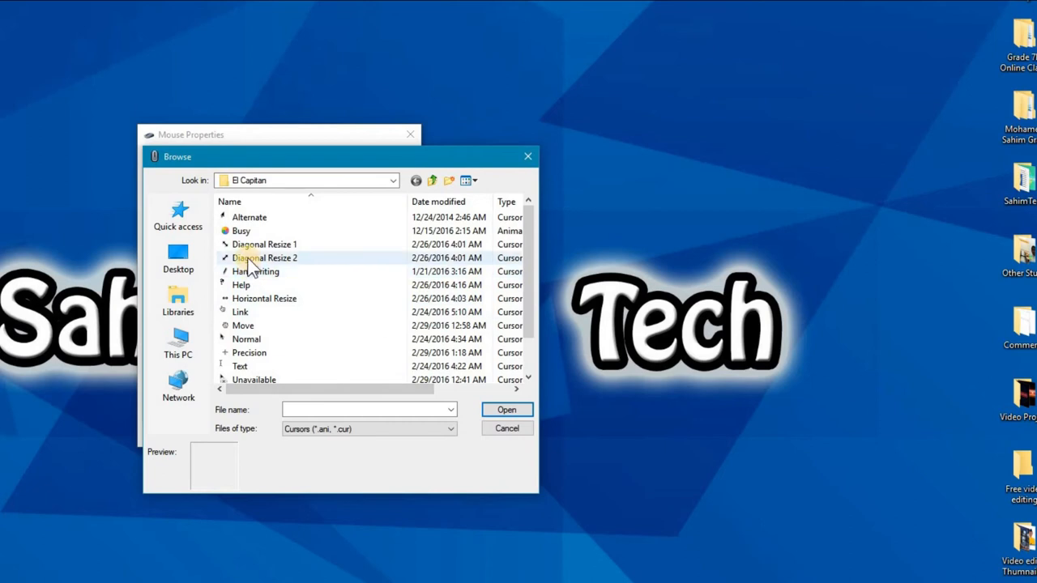
scroll(251, 291, down, 1)
click(242, 325)
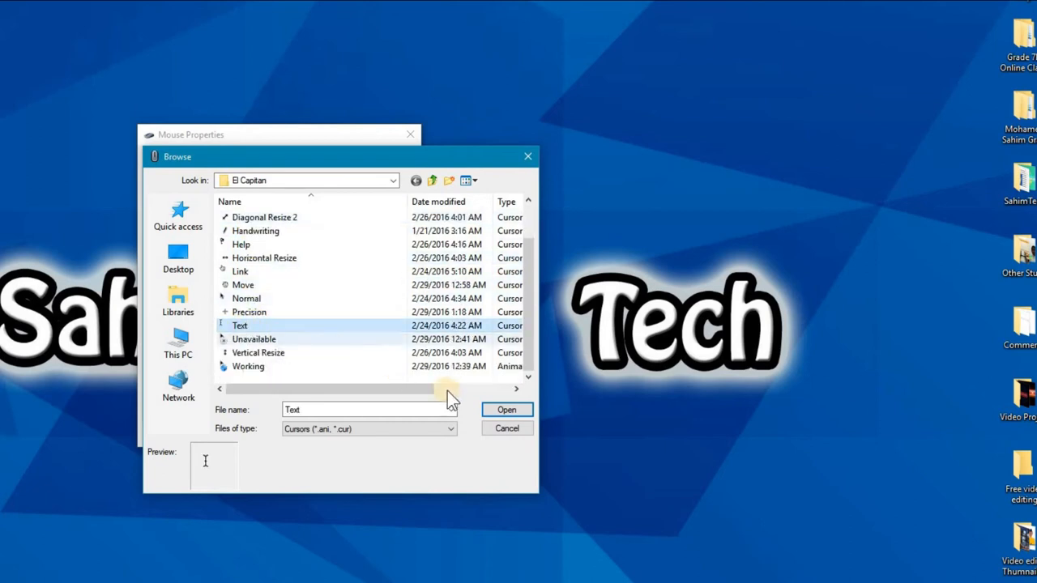
click(507, 410)
Assign the El Capitan Handwriting and Unavailable cursors to their matching roles.
click(178, 341)
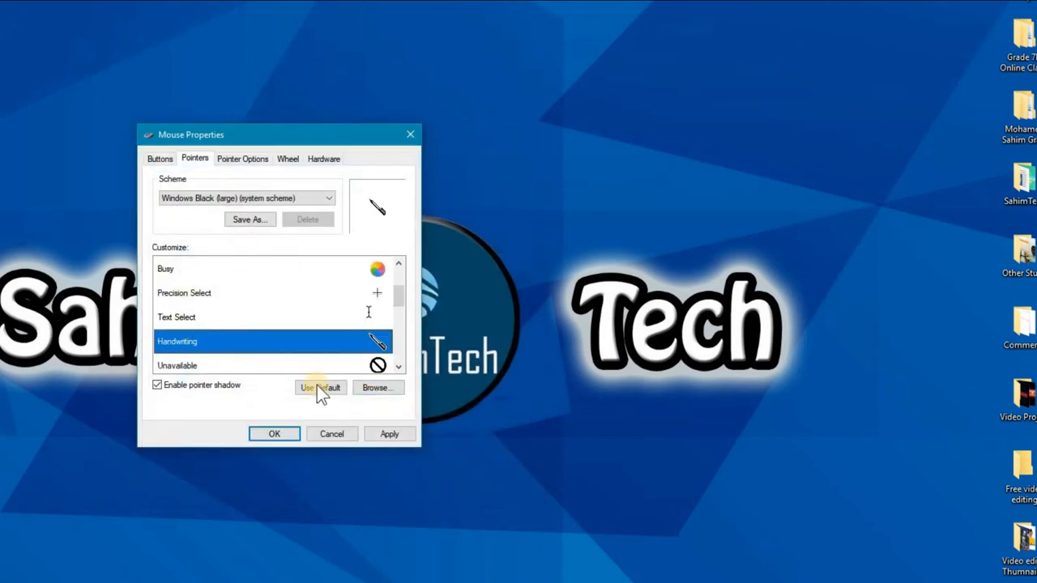
click(377, 388)
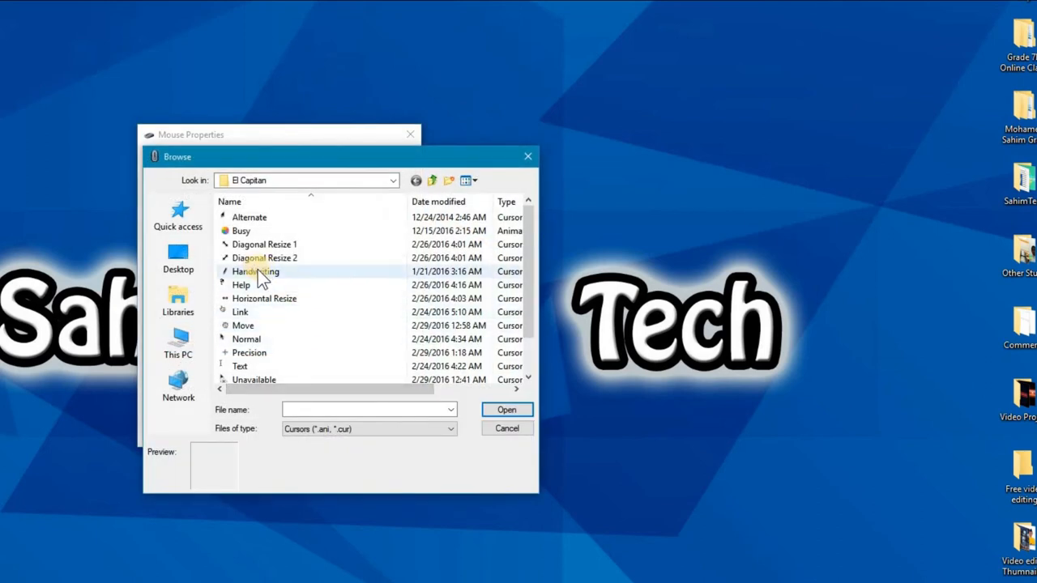
click(255, 271)
click(506, 410)
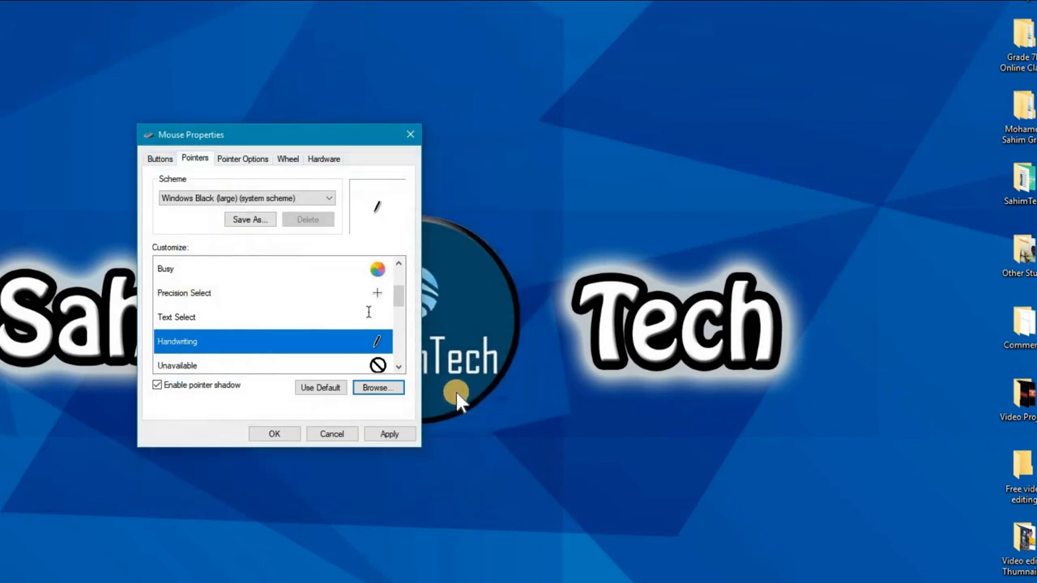
scroll(268, 305, down, 1)
scroll(242, 336, up, 1)
scroll(243, 335, down, 1)
scroll(242, 335, down, 1)
click(222, 294)
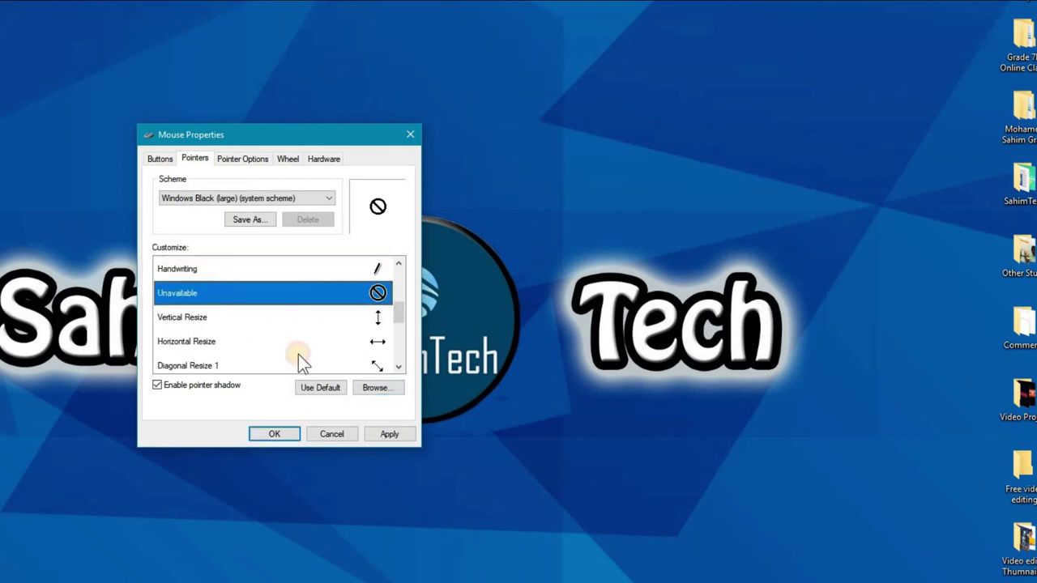
click(375, 387)
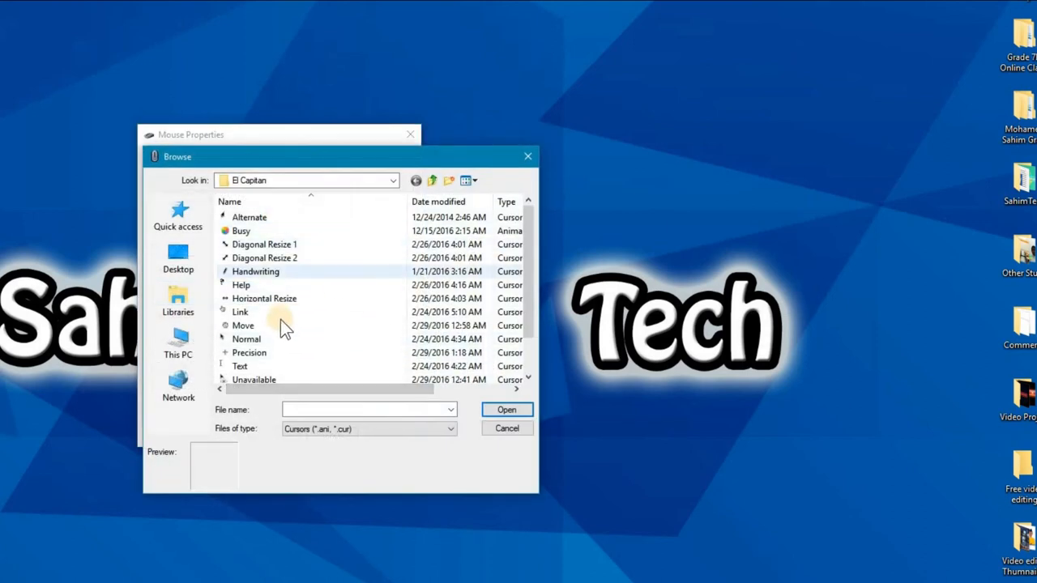
click(254, 379)
scroll(265, 378, down, 1)
click(511, 409)
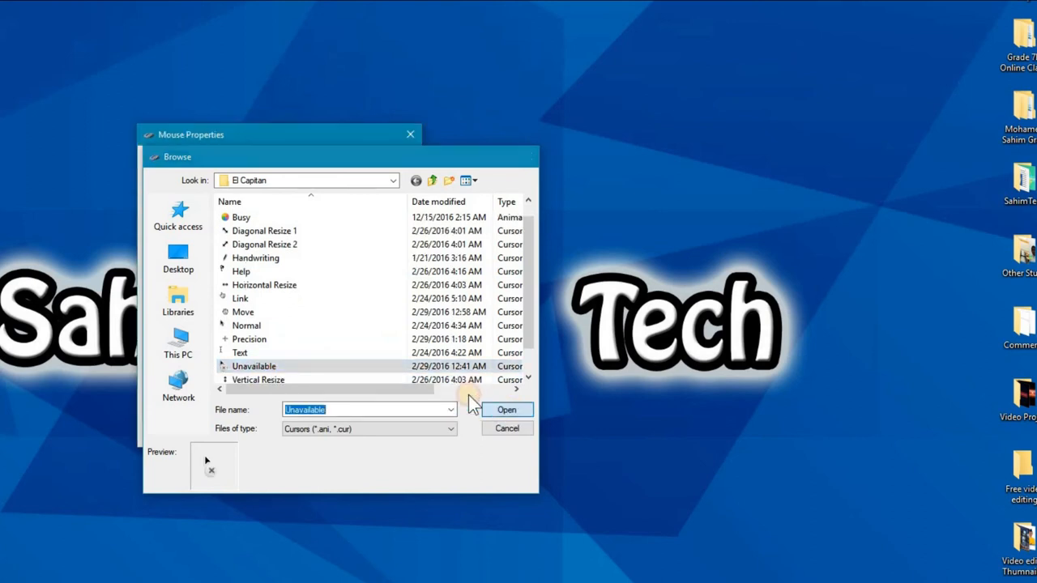
Assign the El Capitan Vertical and Horizontal Resize cursors to their roles.
click(194, 316)
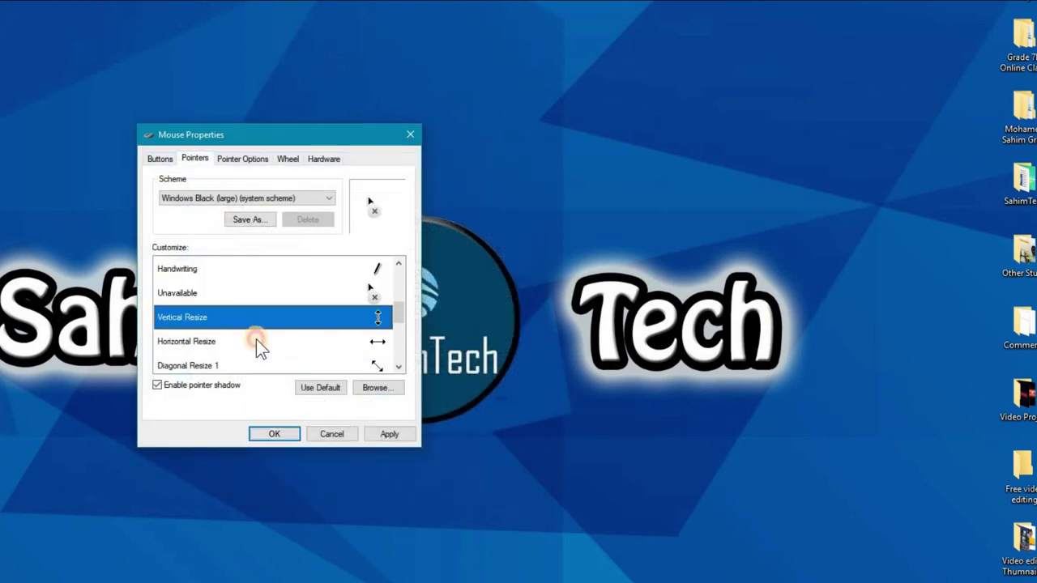
click(384, 387)
scroll(279, 287, down, 3)
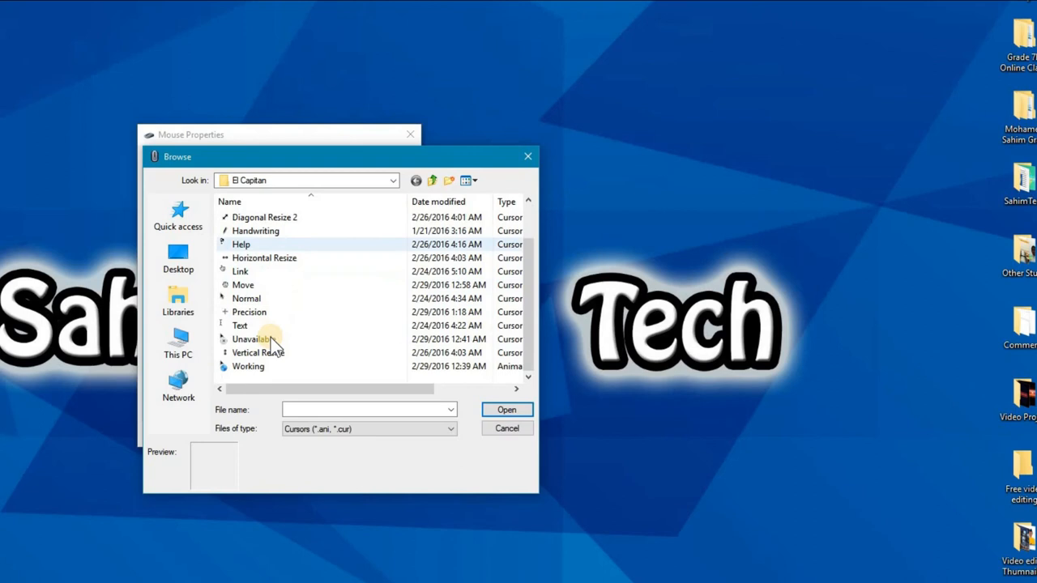
click(259, 366)
click(506, 409)
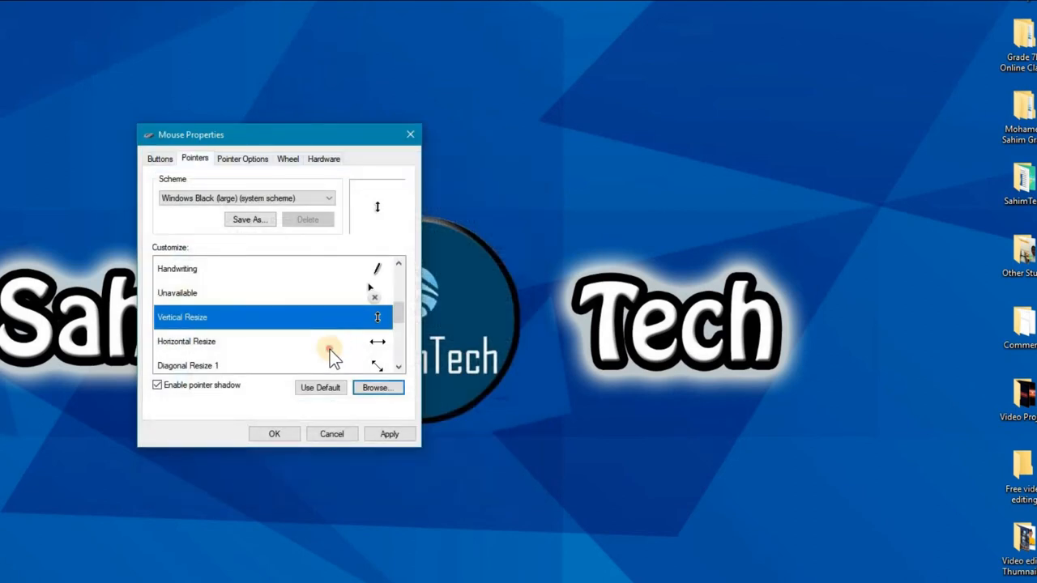
click(243, 341)
click(389, 383)
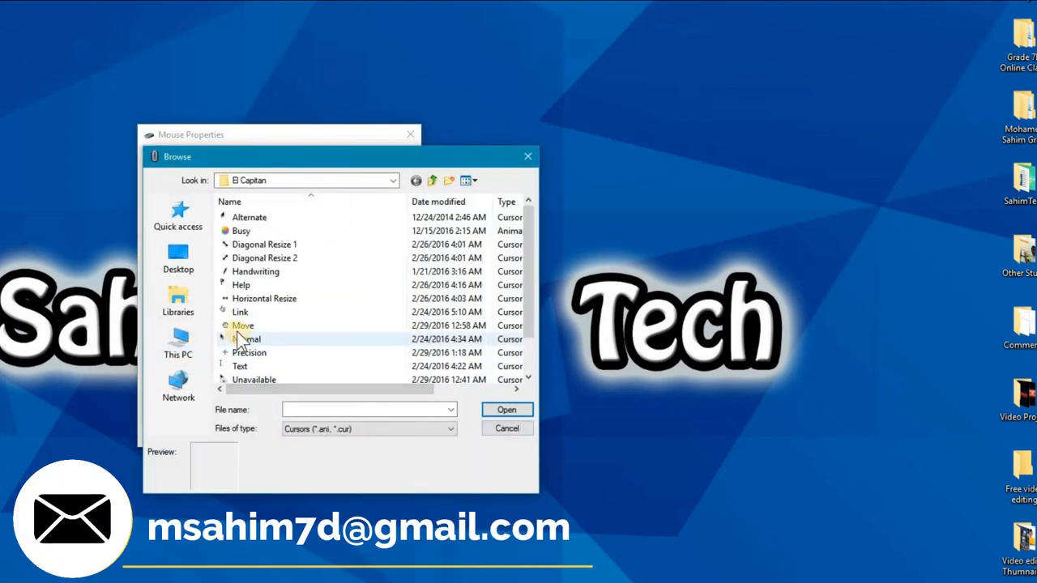
click(264, 298)
click(506, 409)
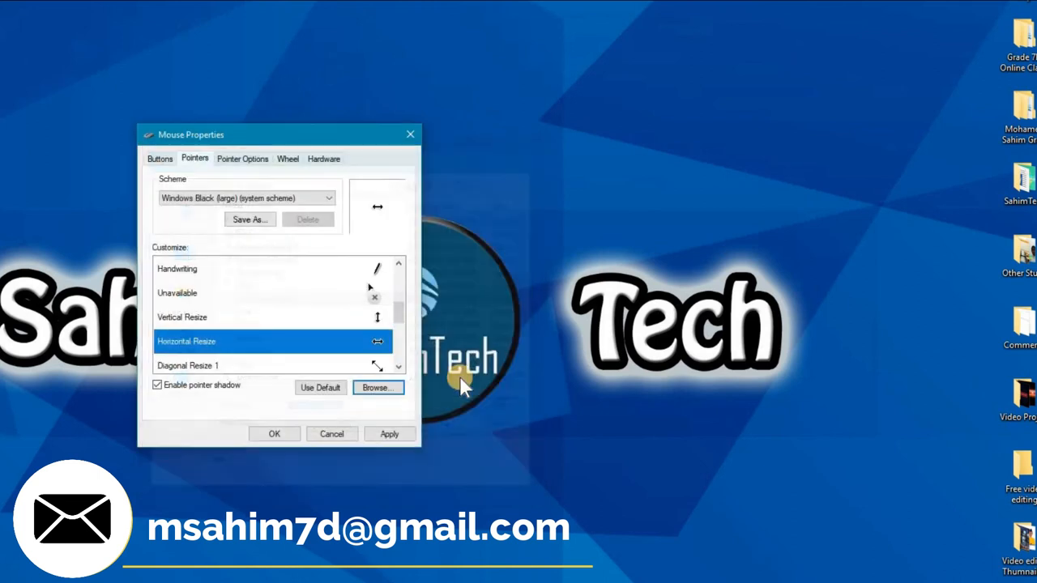
scroll(293, 318, down, 3)
Assign the El Capitan Diagonal Resize 1, Diagonal Resize 2 and Move cursors to their roles.
click(259, 296)
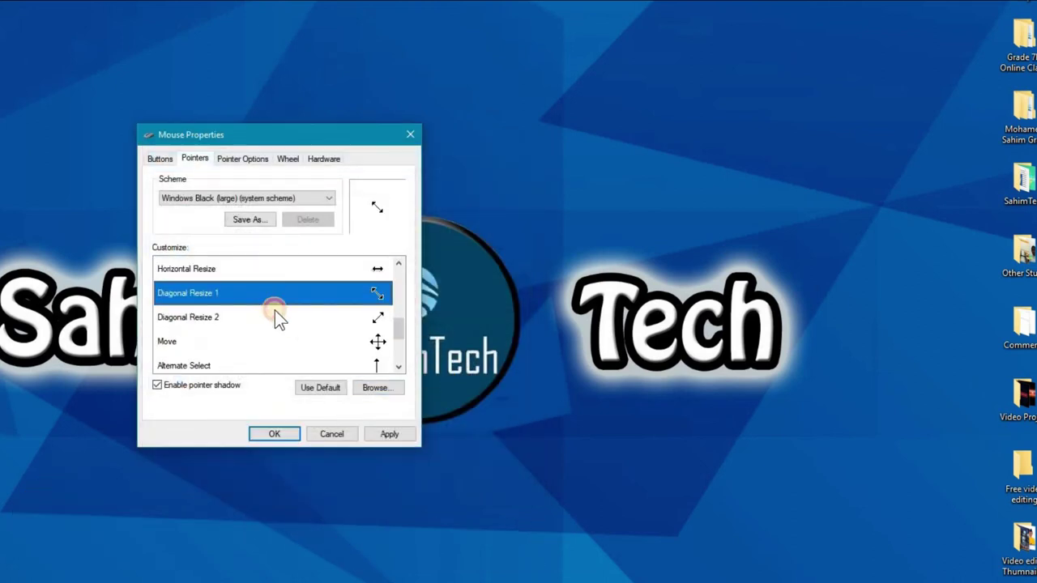
click(387, 387)
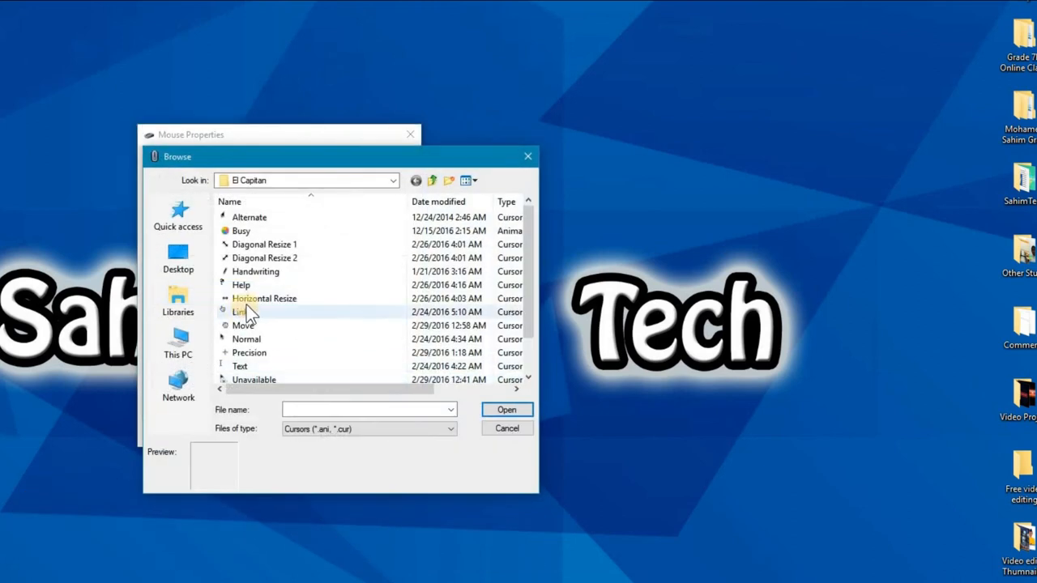
click(264, 244)
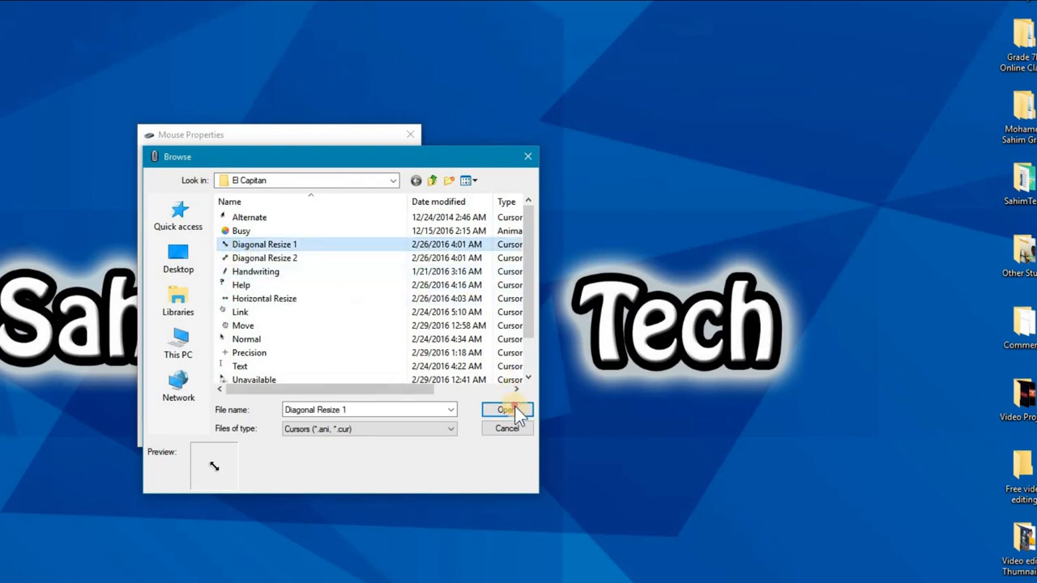
click(506, 409)
click(306, 316)
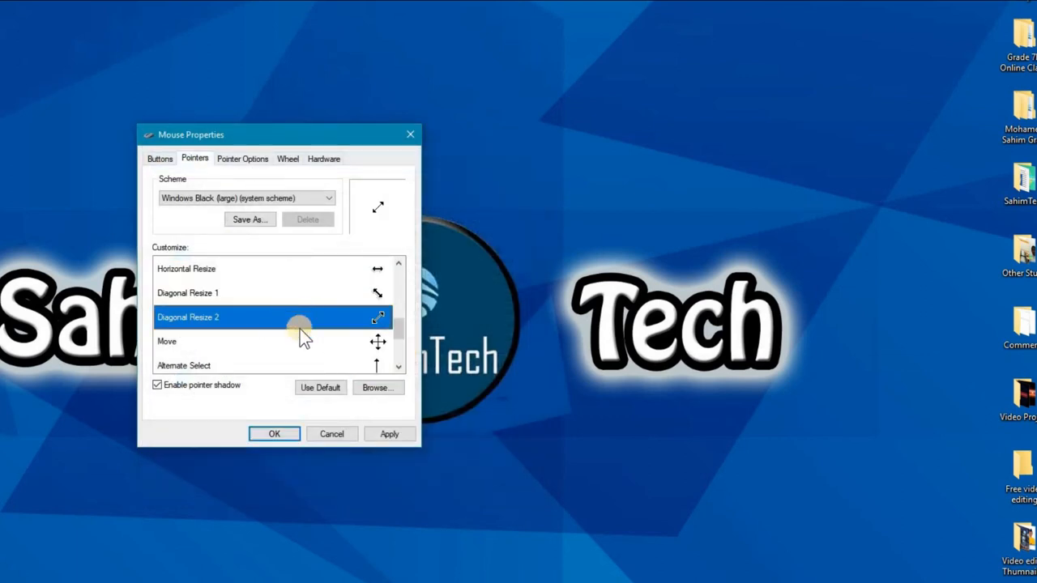
click(387, 389)
click(264, 258)
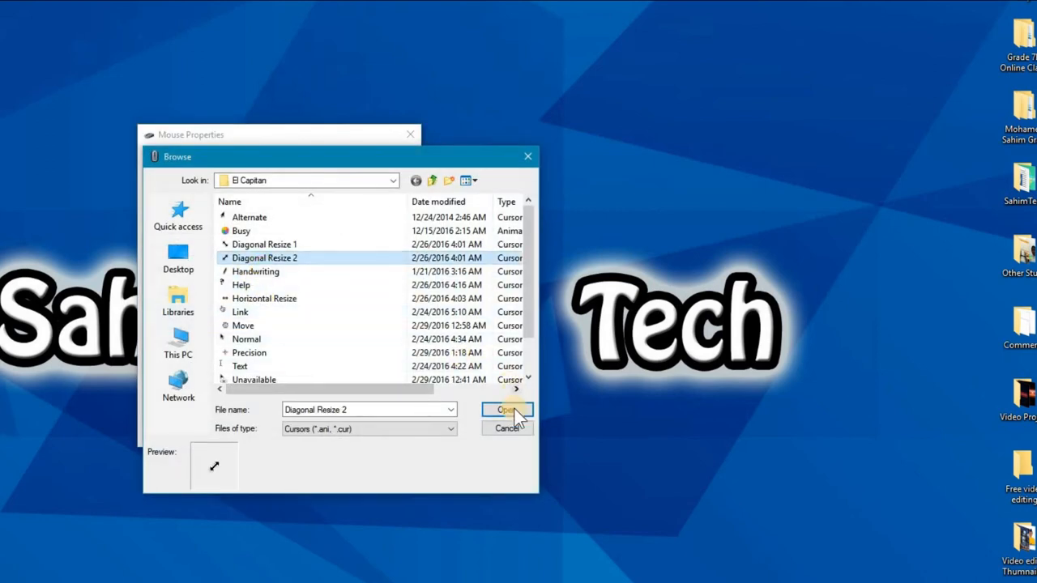
click(507, 409)
scroll(303, 314, down, 3)
click(276, 276)
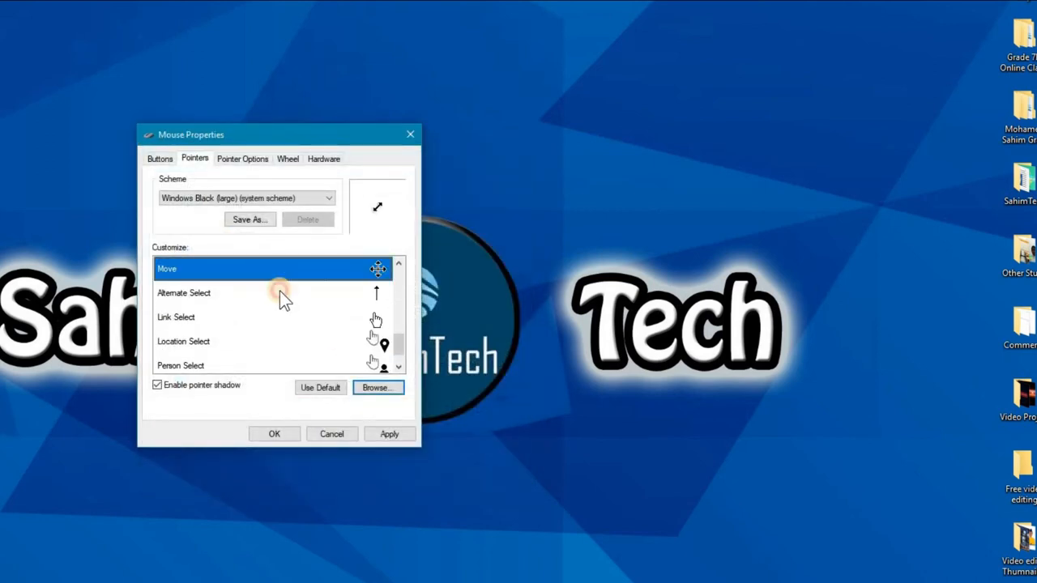
click(396, 387)
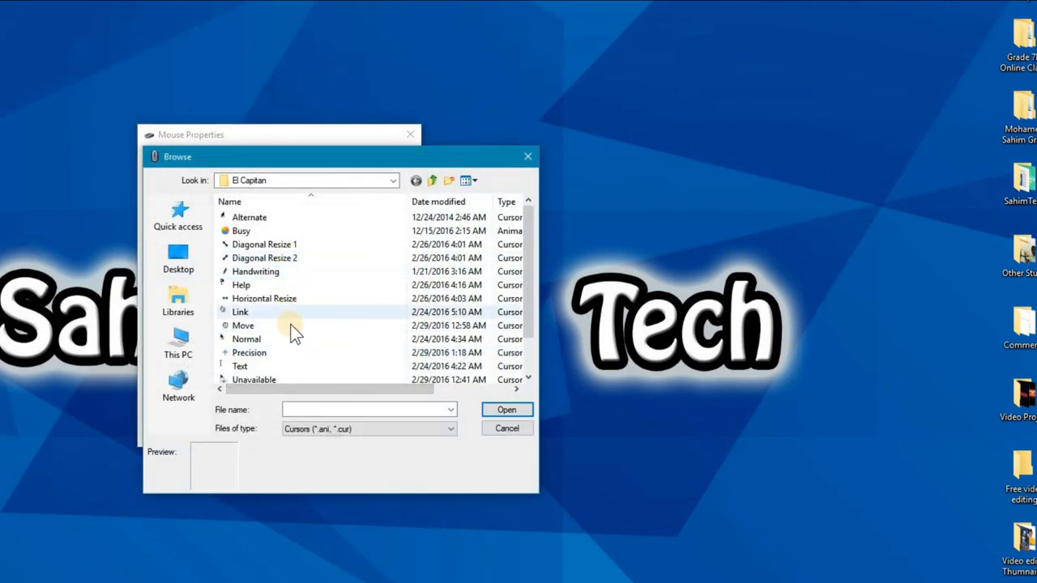
click(290, 324)
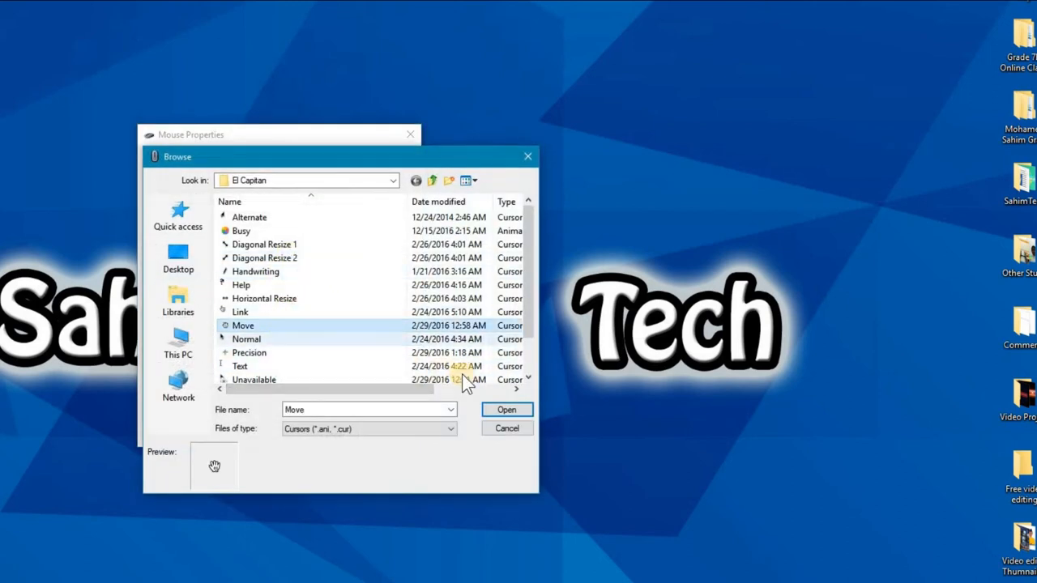
click(506, 409)
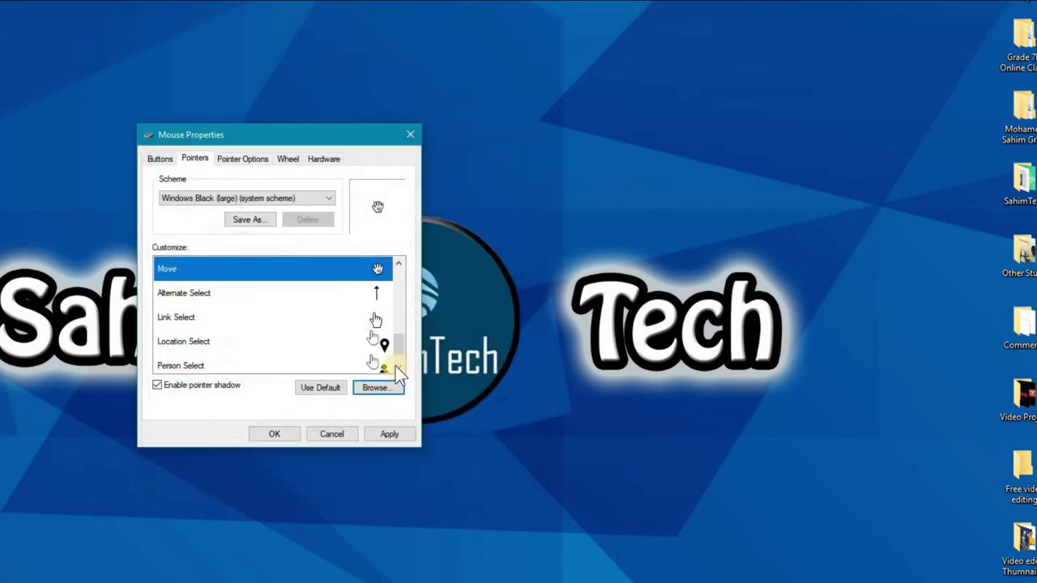
Assign the El Capitan Alternate, Link and Location cursors to Alternate, Link and Location Select.
click(239, 289)
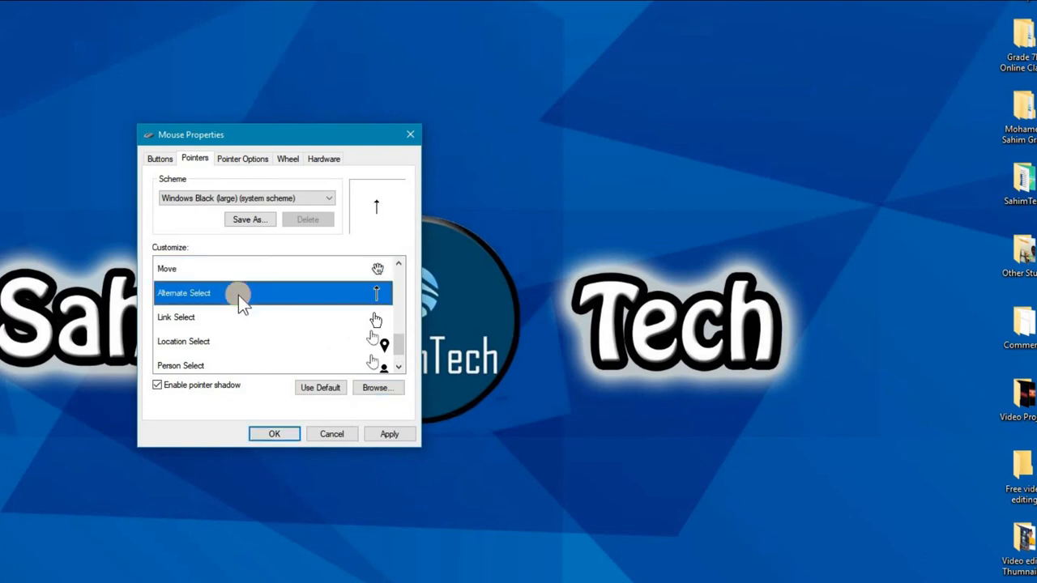
click(379, 392)
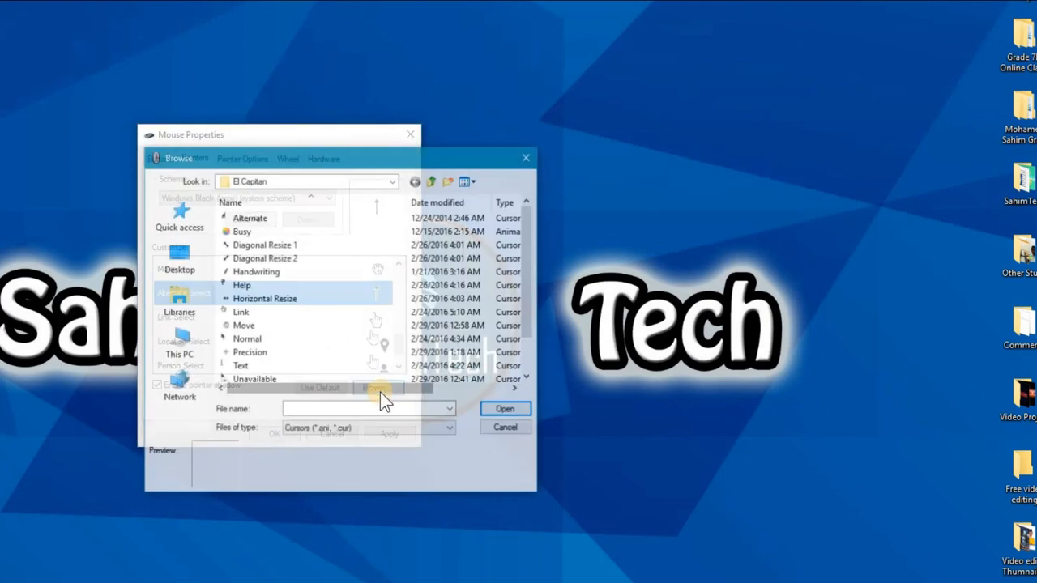
scroll(251, 246, down, 3)
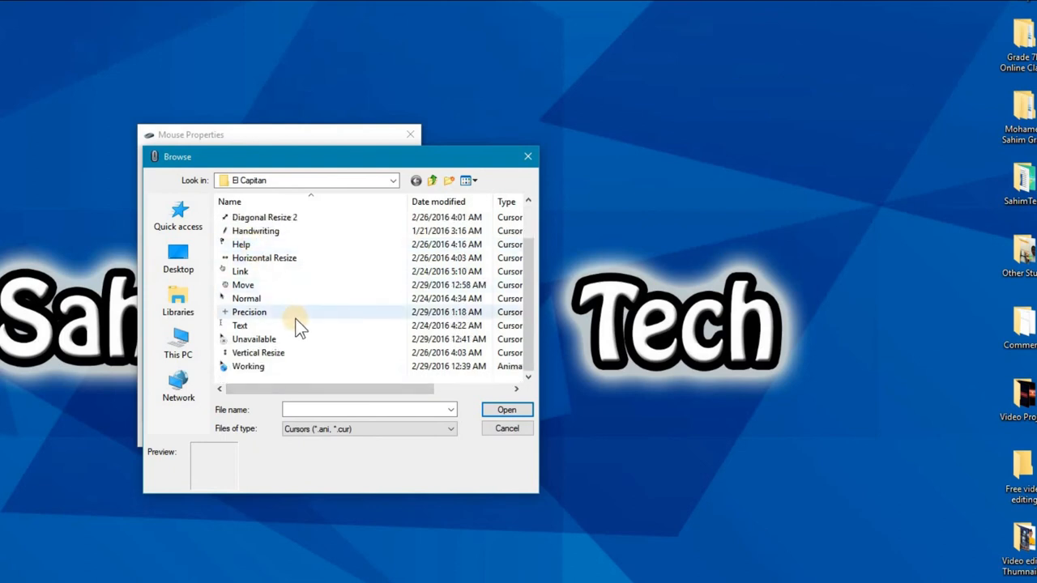
scroll(300, 327, up, 3)
click(249, 217)
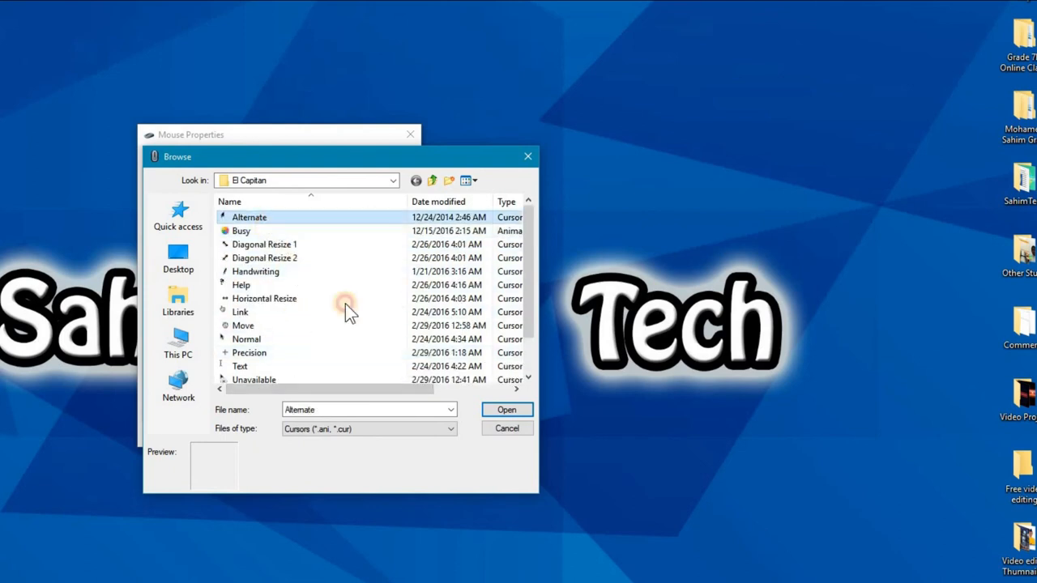
click(507, 410)
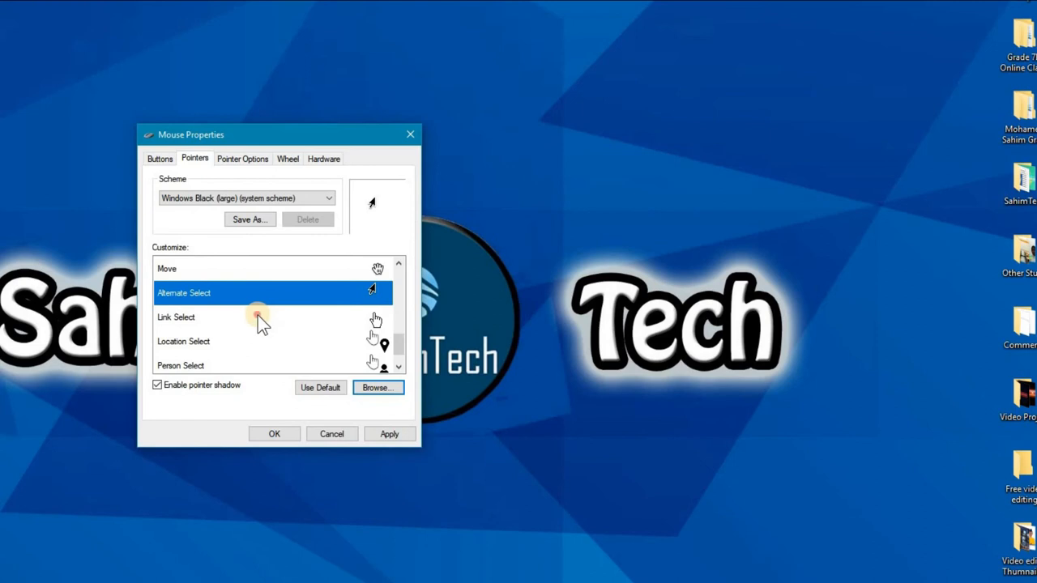
click(258, 315)
click(375, 387)
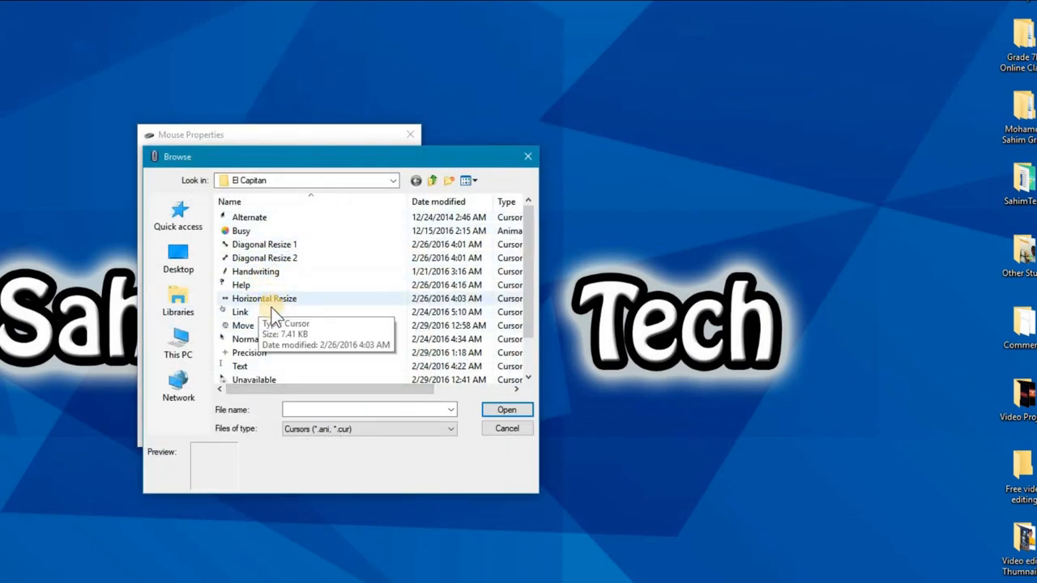
click(280, 312)
click(502, 409)
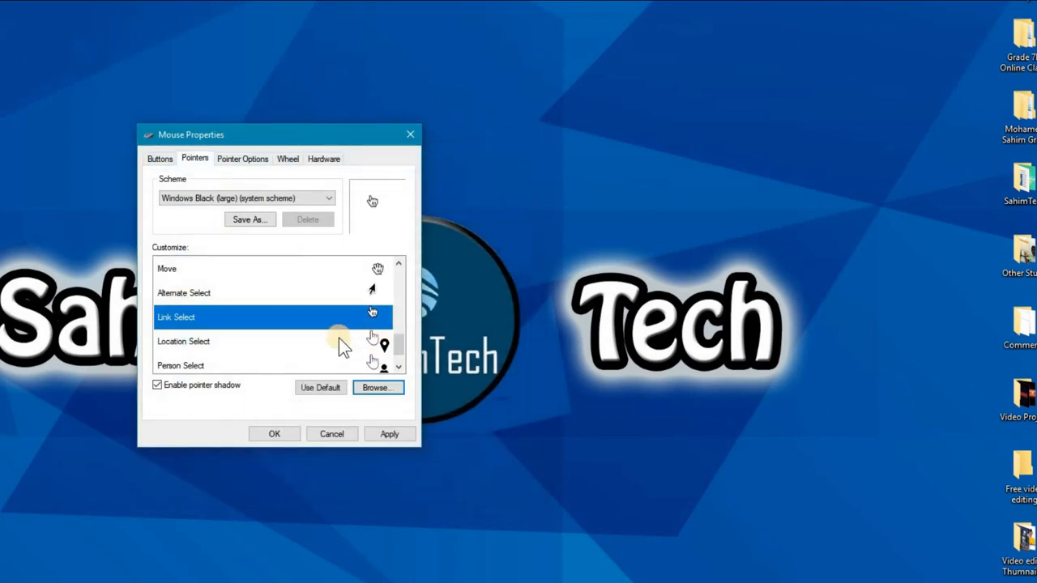
click(339, 341)
scroll(338, 341, down, 1)
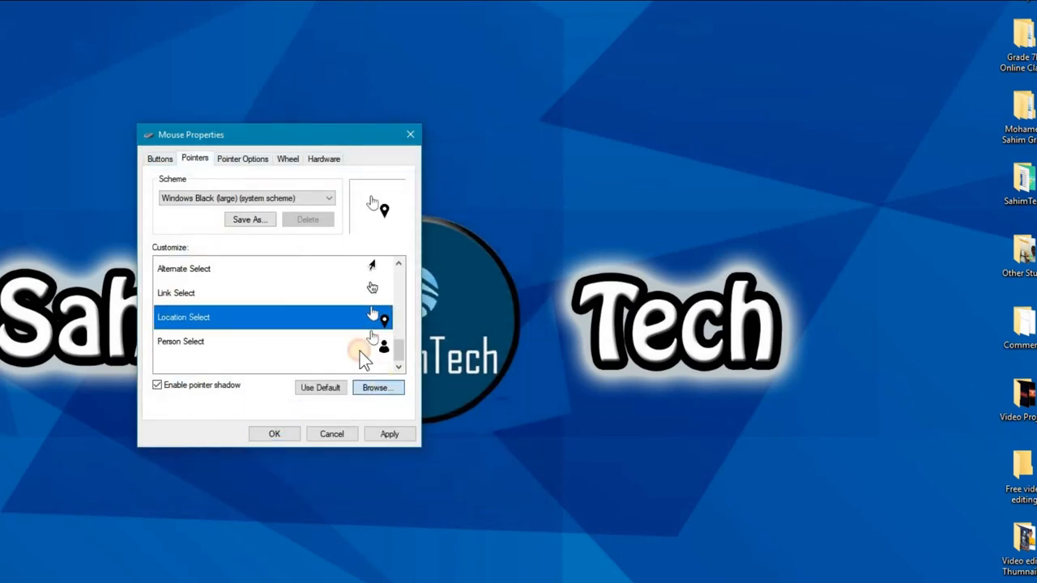
scroll(270, 259, down, 3)
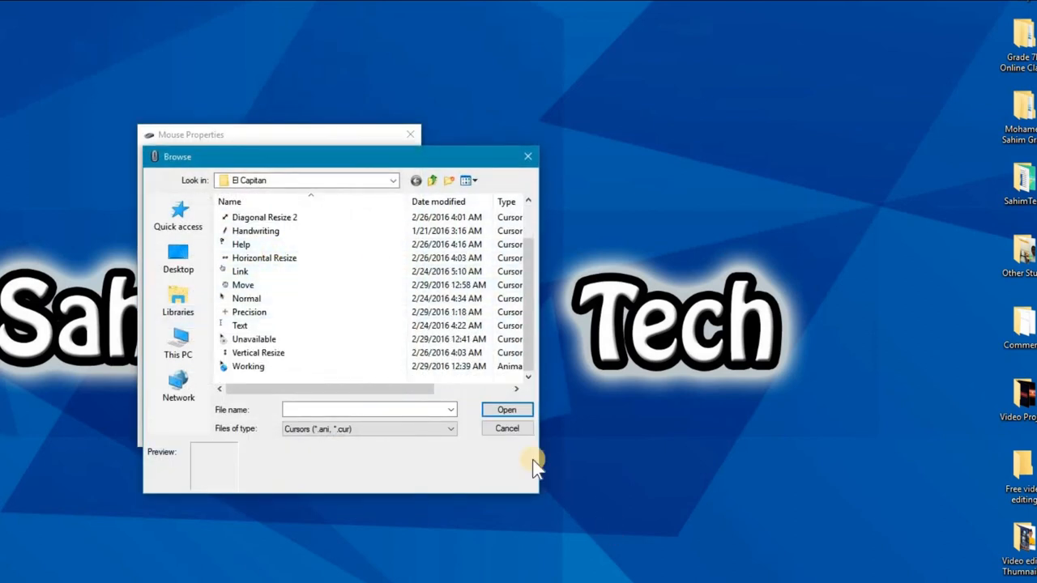
click(507, 413)
scroll(299, 349, up, 3)
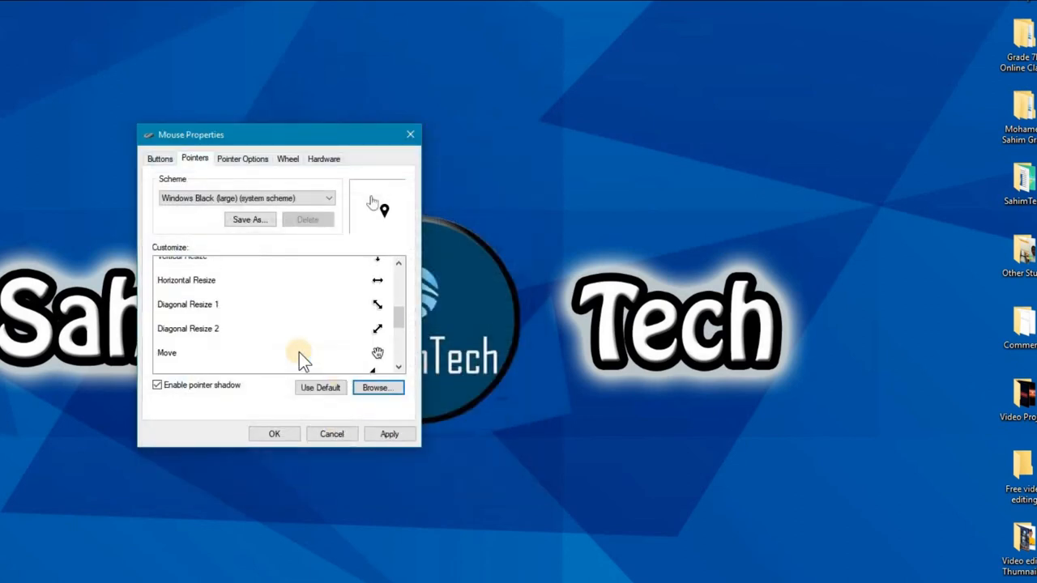
scroll(303, 340, up, 3)
scroll(275, 308, up, 3)
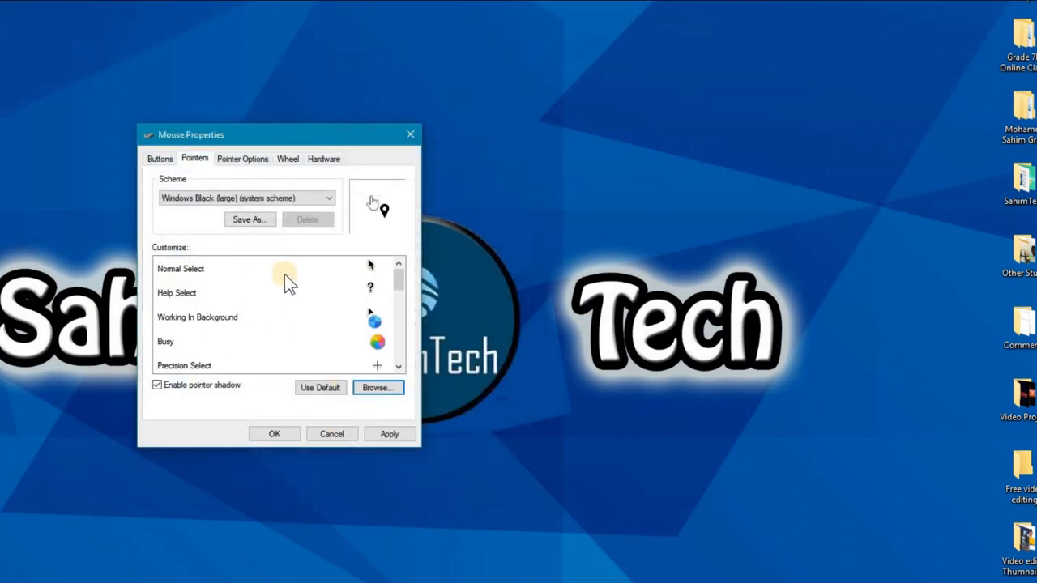
scroll(284, 274, down, 3)
scroll(277, 275, down, 3)
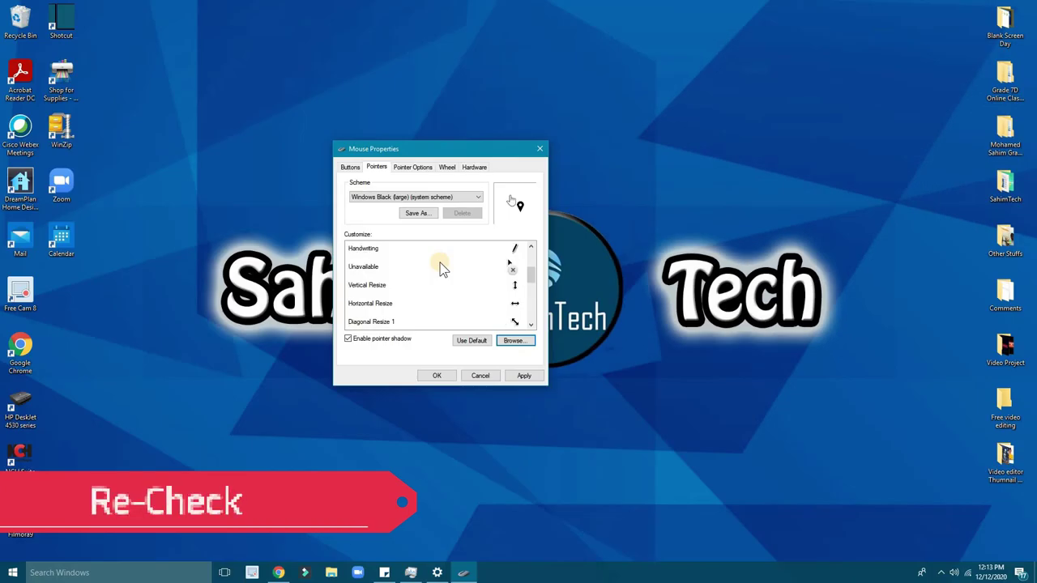
scroll(443, 265, up, 3)
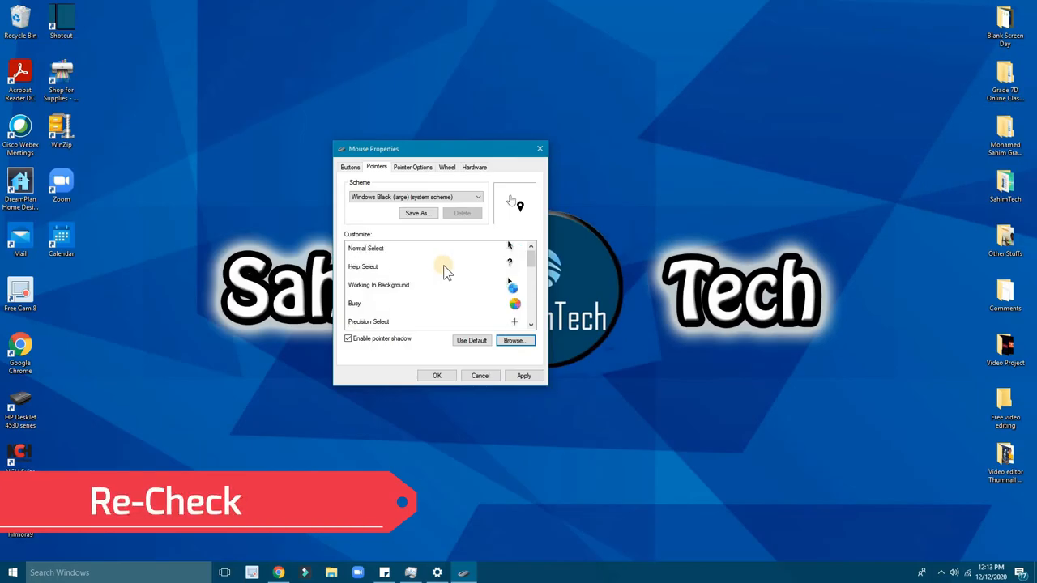
scroll(443, 265, down, 1)
scroll(478, 275, down, 2)
scroll(478, 277, up, 2)
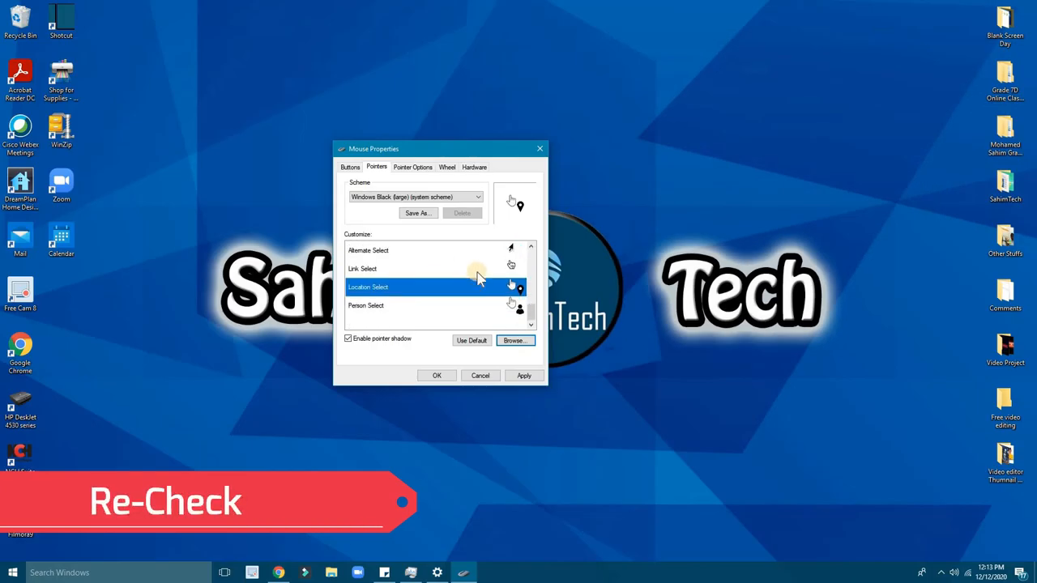
scroll(478, 279, up, 2)
scroll(477, 282, up, 2)
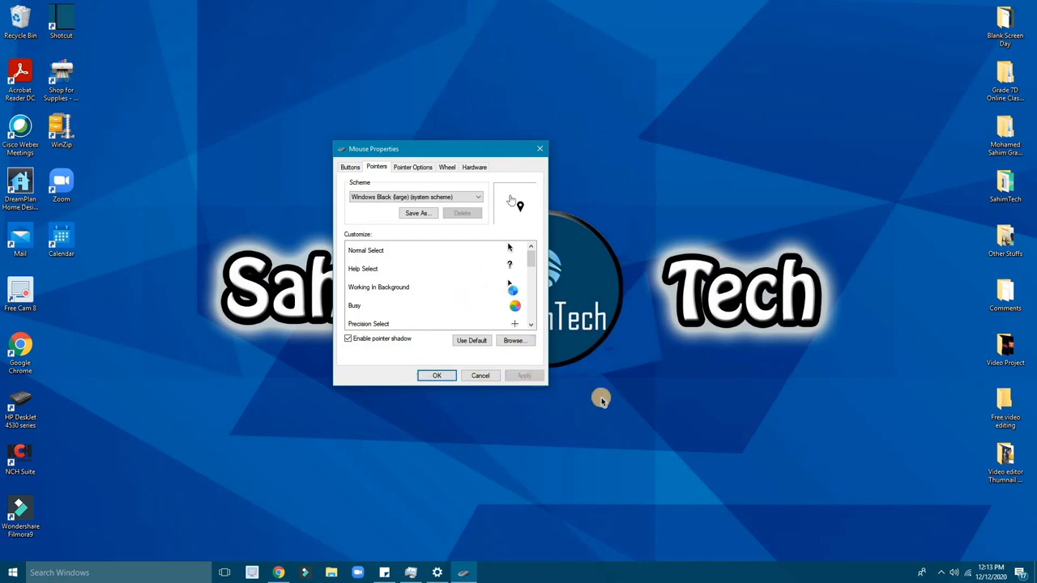
click(442, 378)
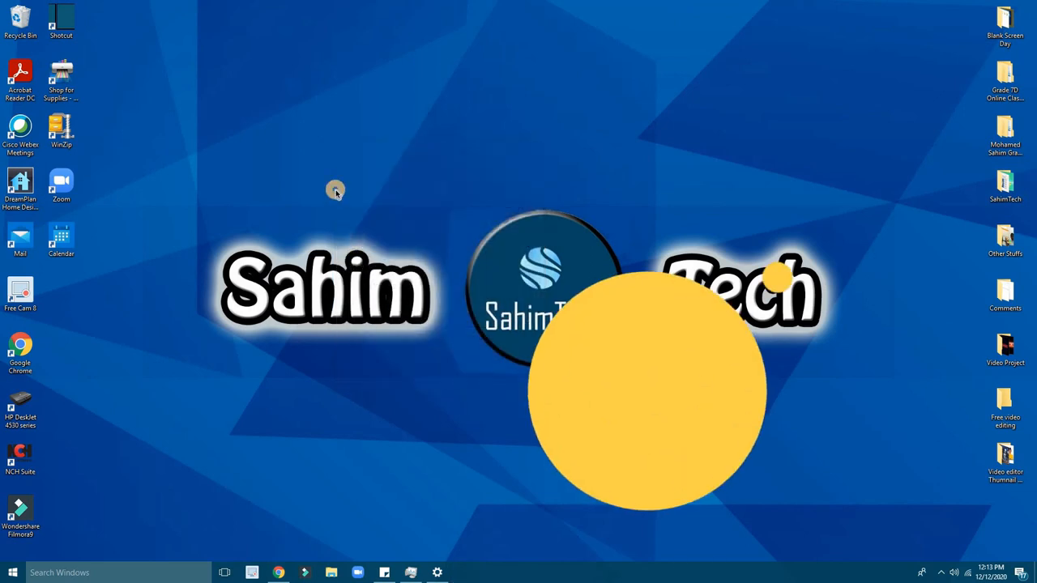
right_click(336, 190)
click(355, 215)
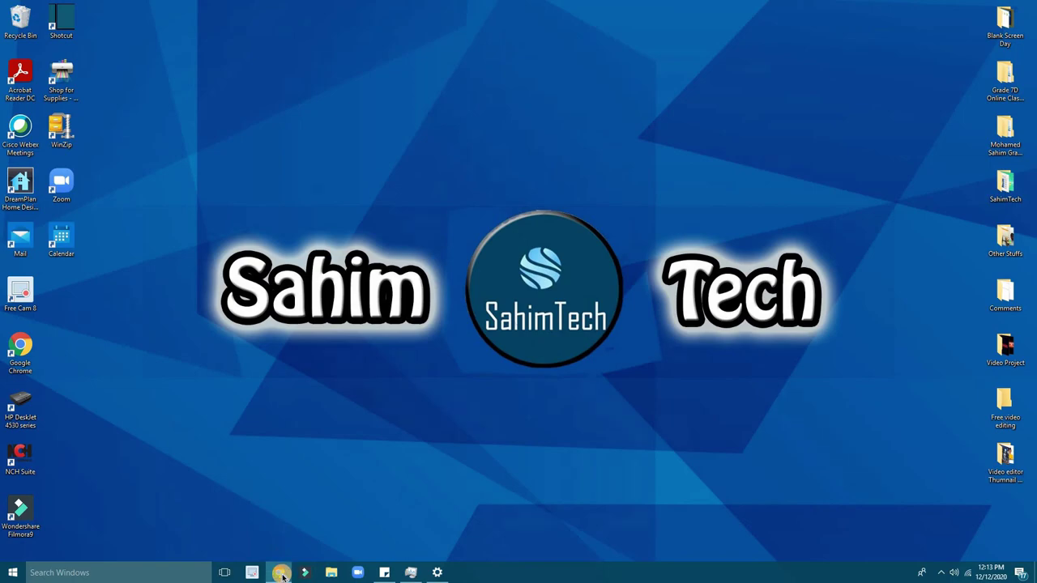
click(281, 573)
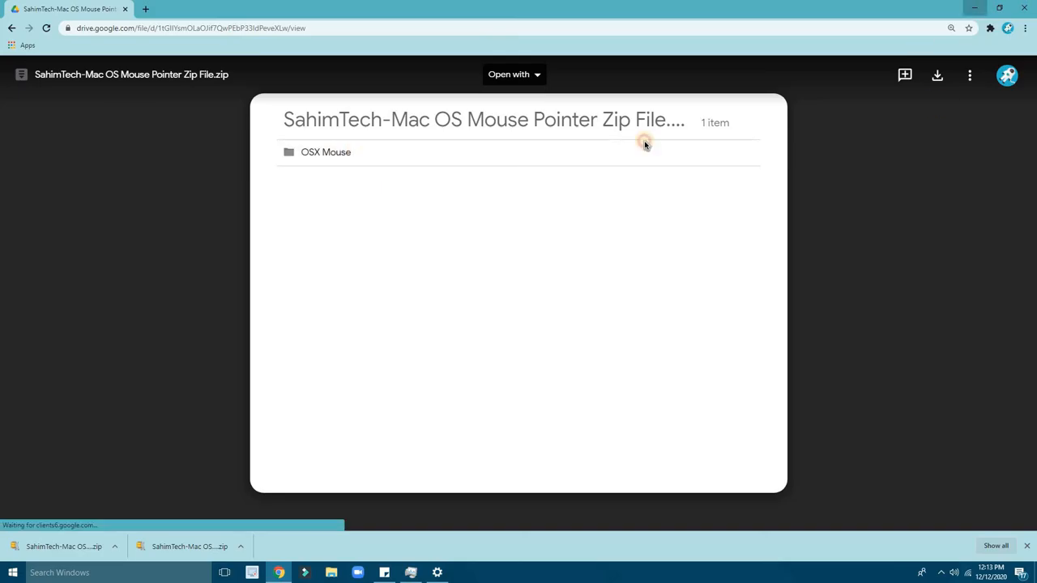
key(super+d)
right_click(597, 166)
click(656, 185)
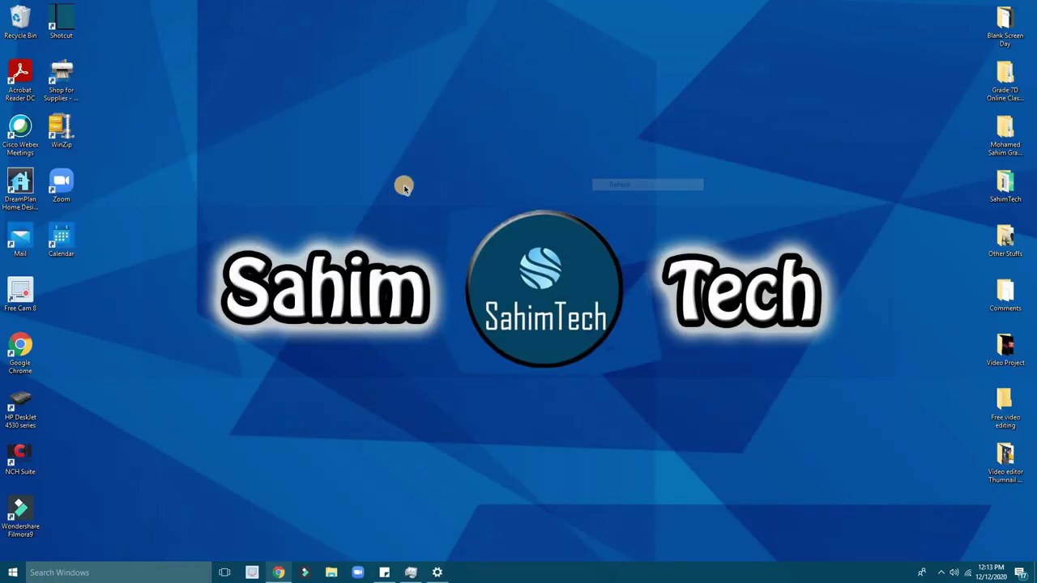
click(332, 572)
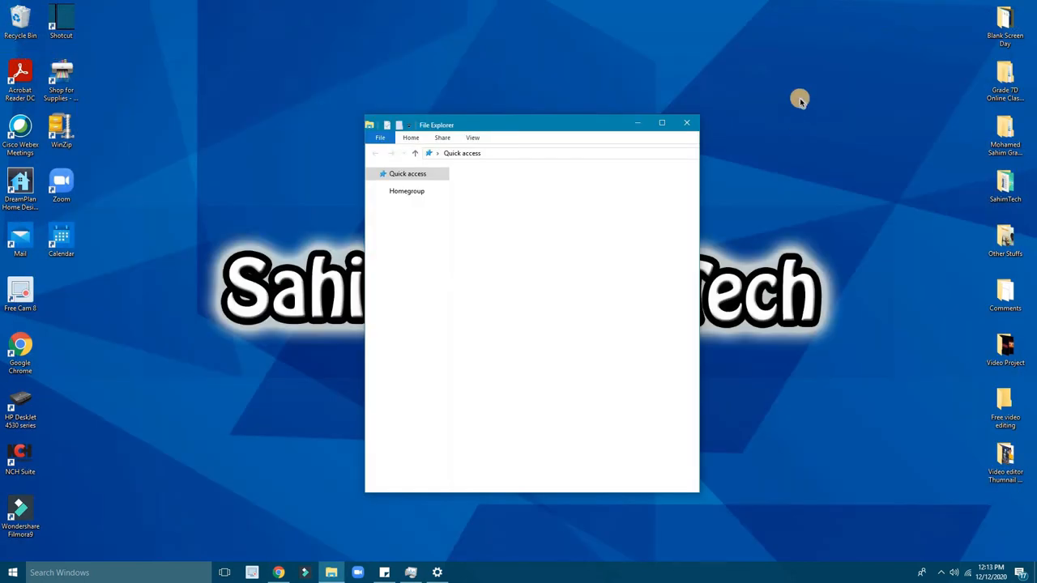
click(648, 112)
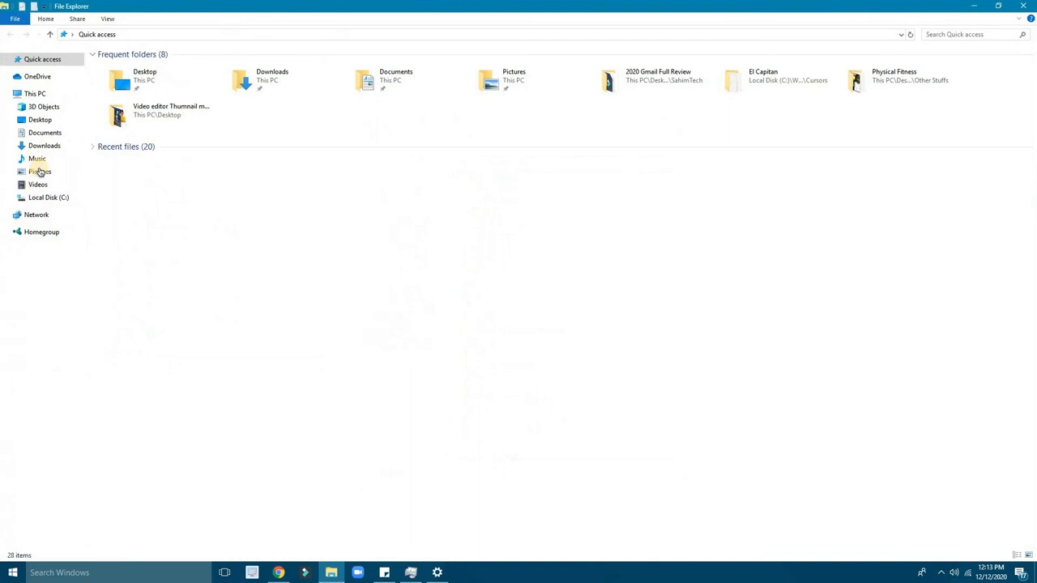
click(45, 133)
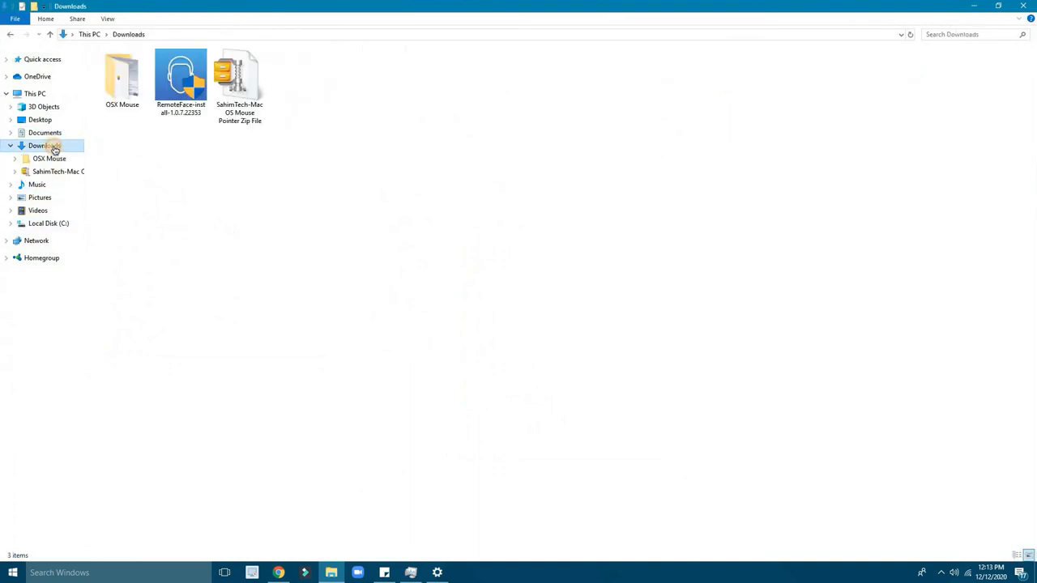
click(49, 158)
click(44, 133)
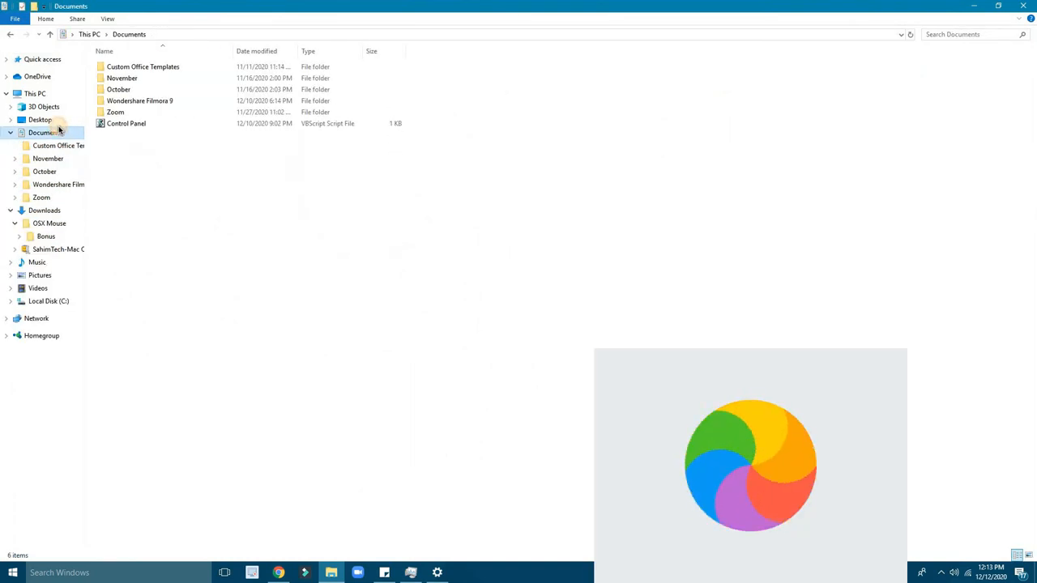
click(44, 107)
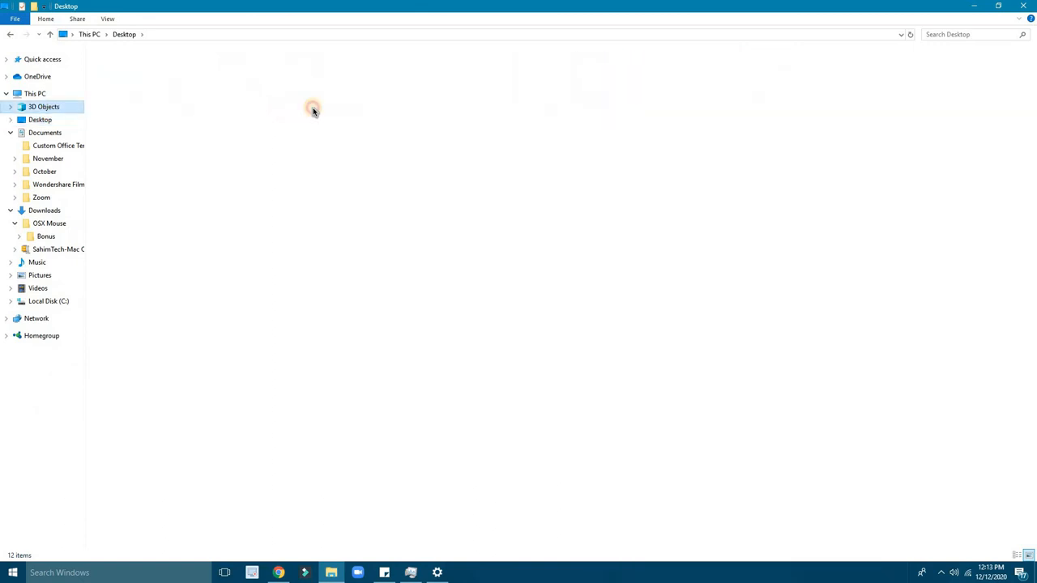
click(1001, 10)
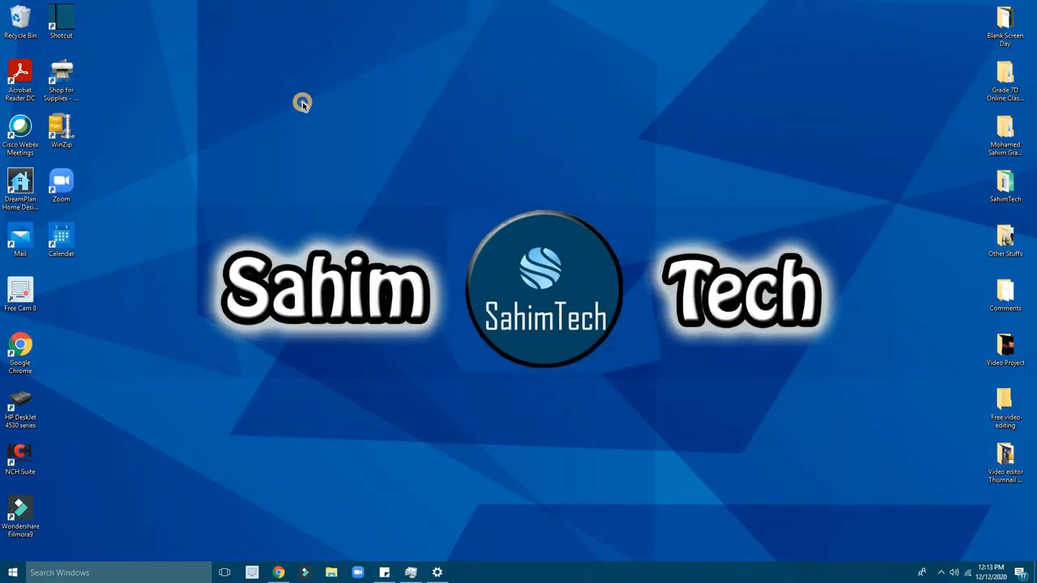
right_click(302, 103)
click(354, 136)
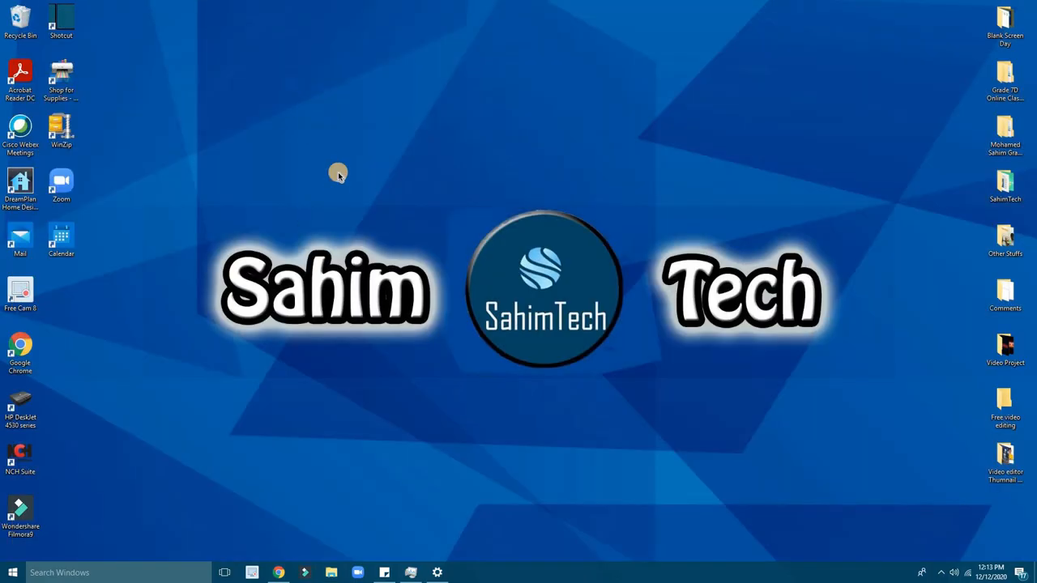